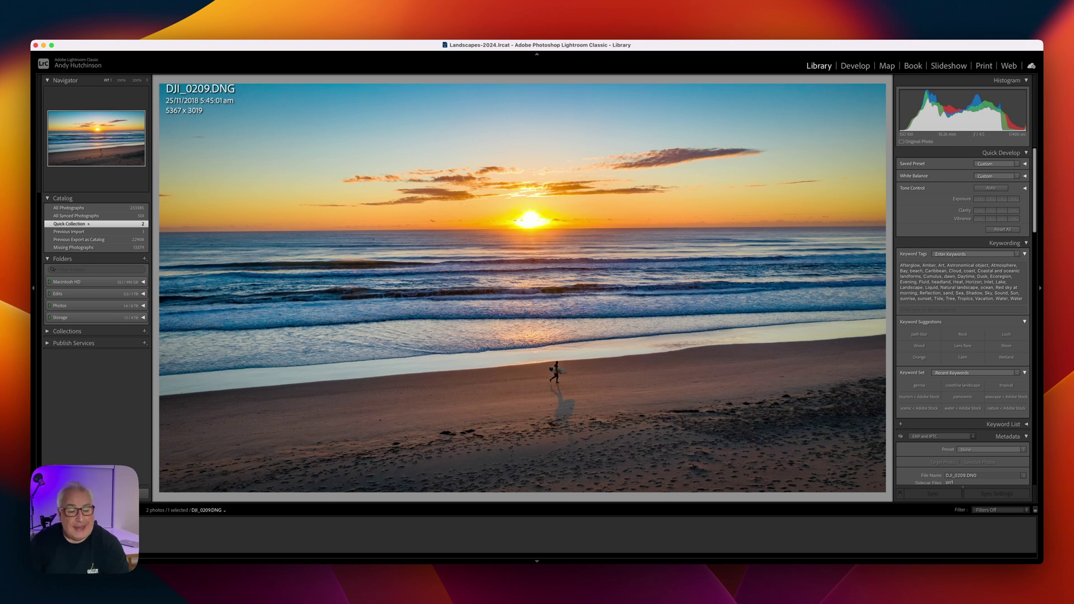
- Compare the blurred DJI_0209.tif with the original DNG in Lightroom, then switch to Photoshop
key(Right)
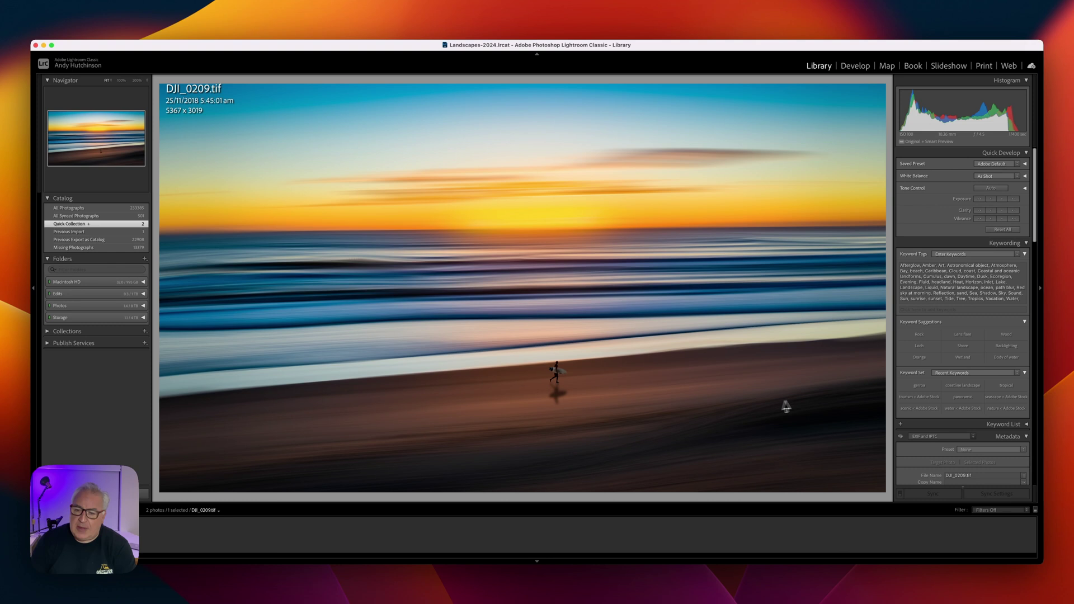
key(Right)
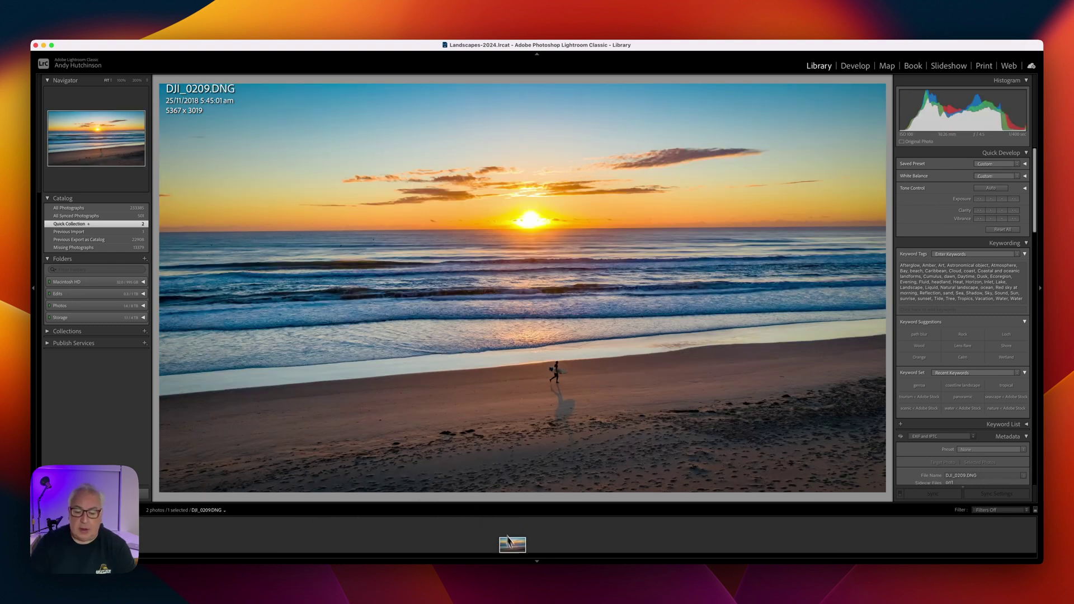
click(521, 584)
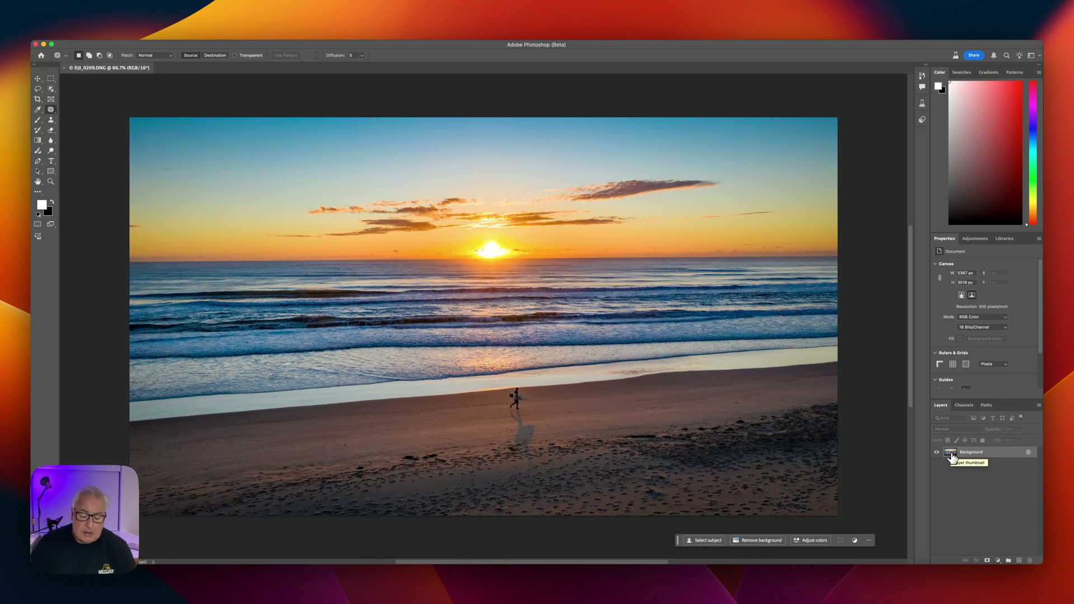
- Duplicate the Background into Layer 1, then dismiss the failed Select Subject error
key(ctrl+j)
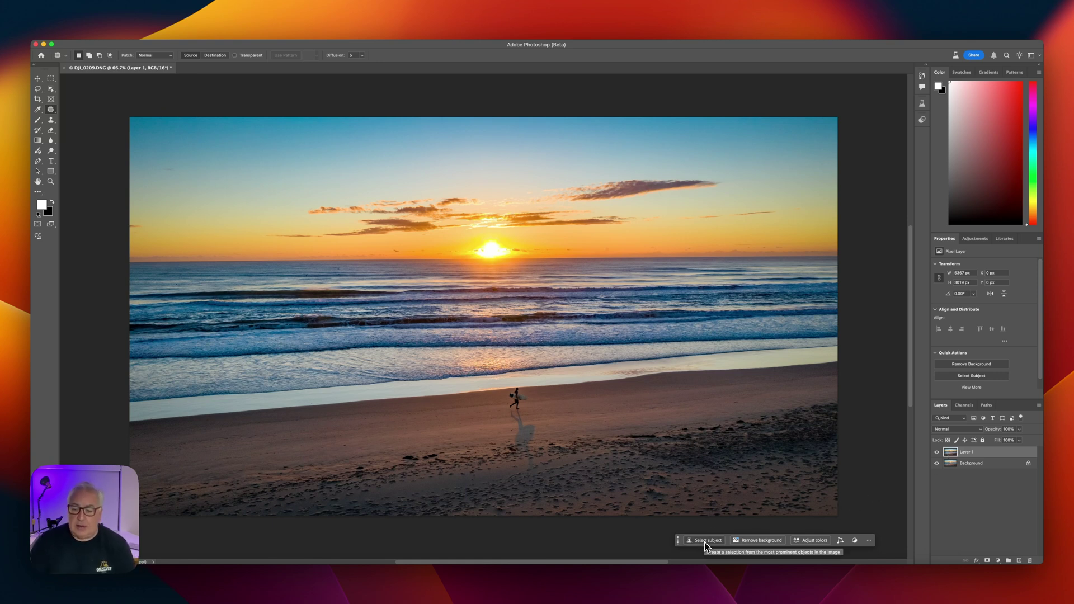
click(707, 545)
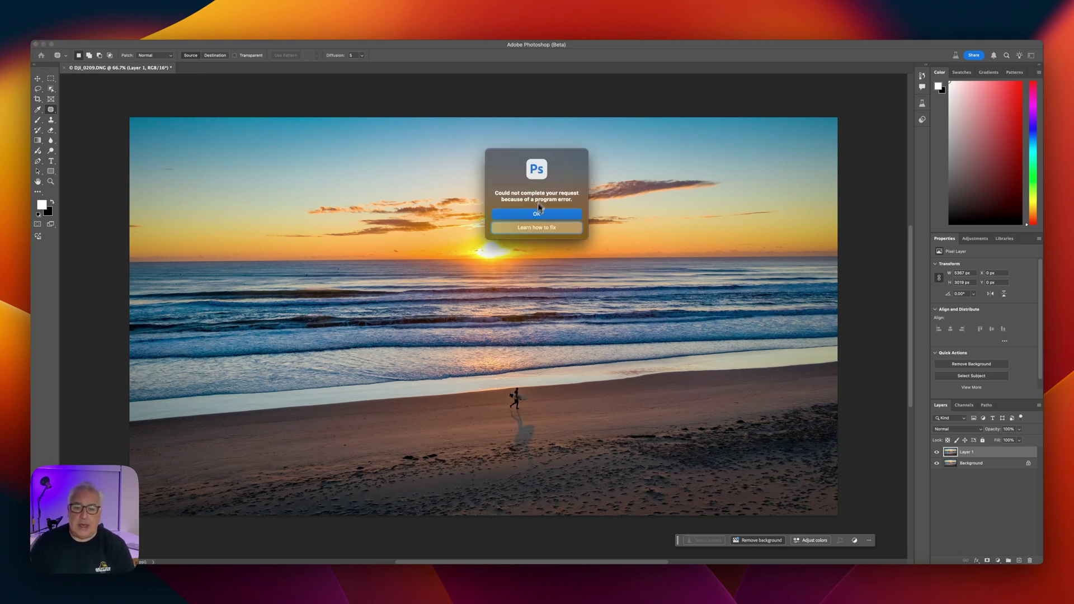
click(538, 215)
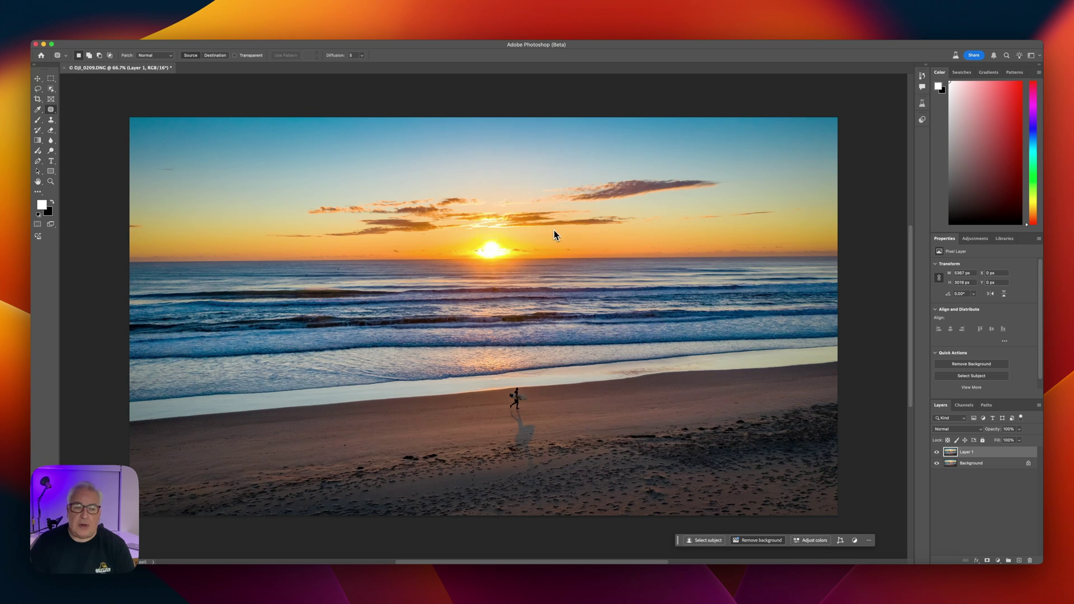
- Select the surfer with the Object Selection Tool by boxing around him
click(51, 88)
click(90, 88)
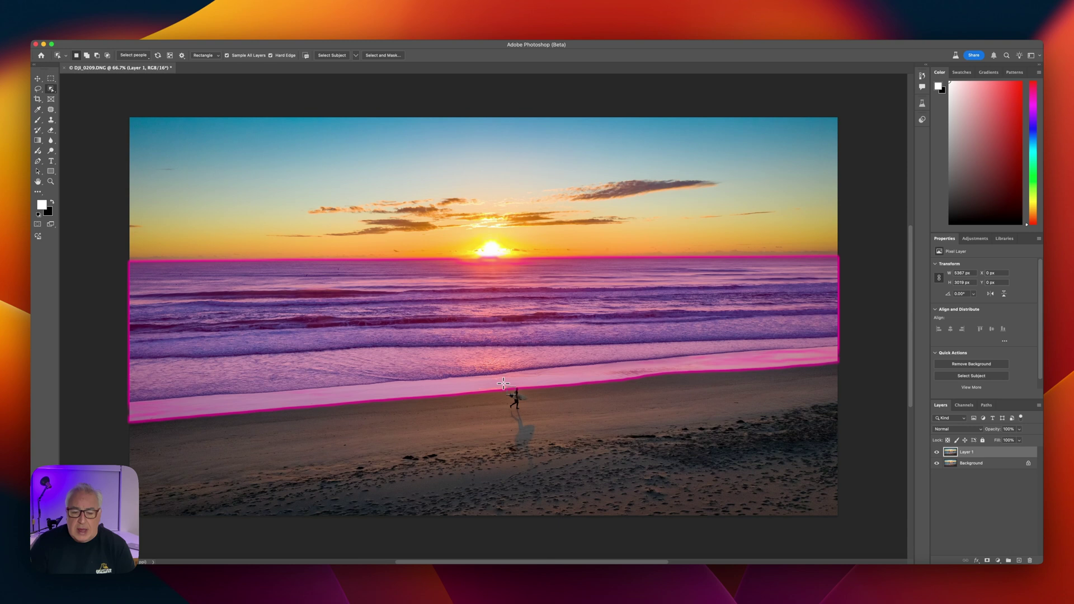
drag(502, 384, 536, 412)
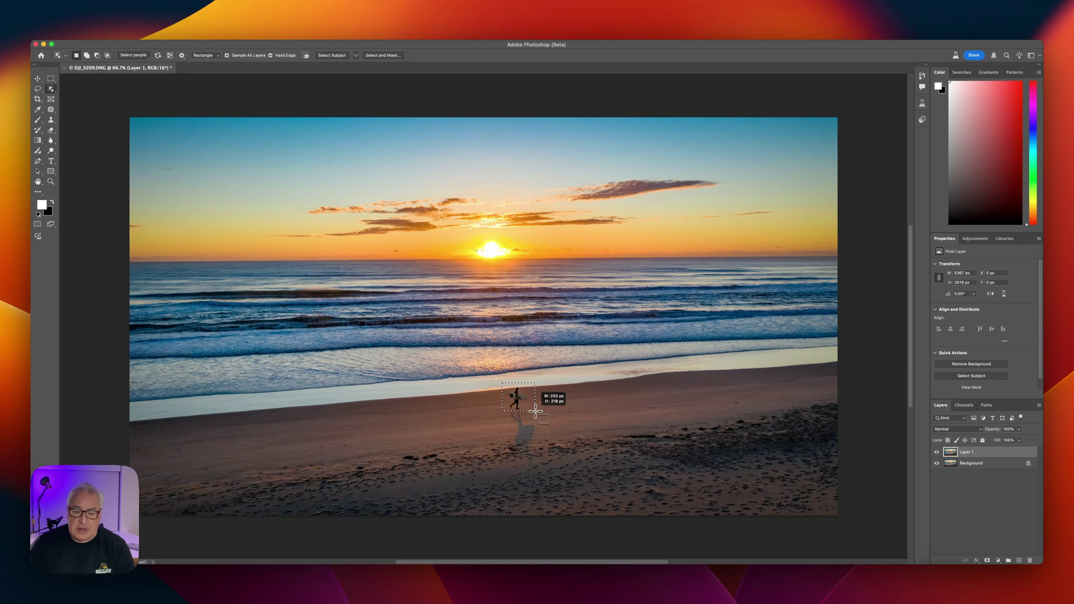
drag(535, 411, 535, 412)
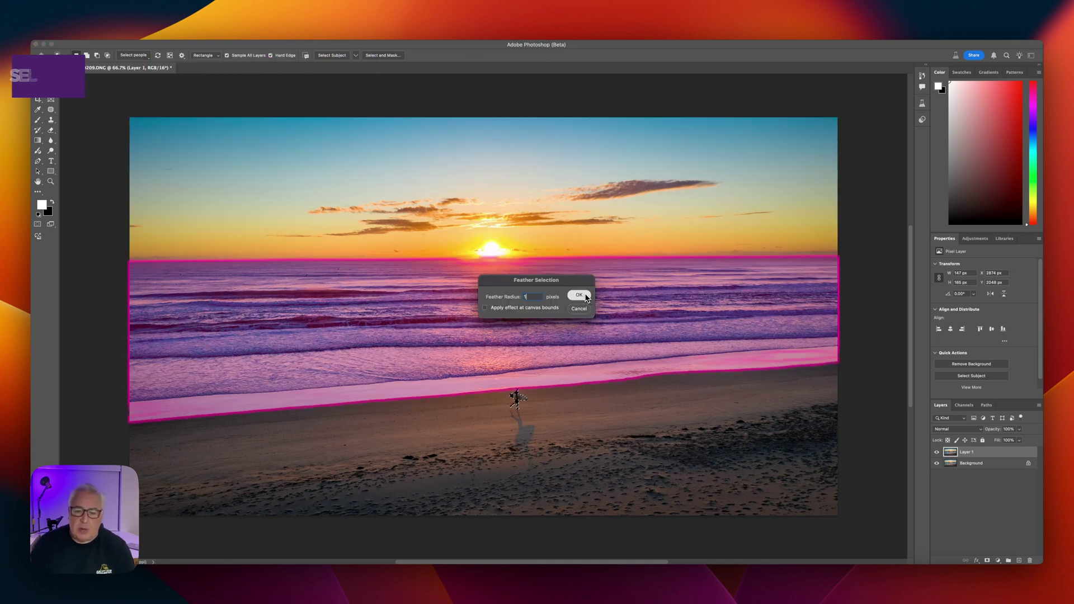
- Feather the surfer selection and copy it onto a new Layer 2
key(Return)
key(super+shift+i)
key(v)
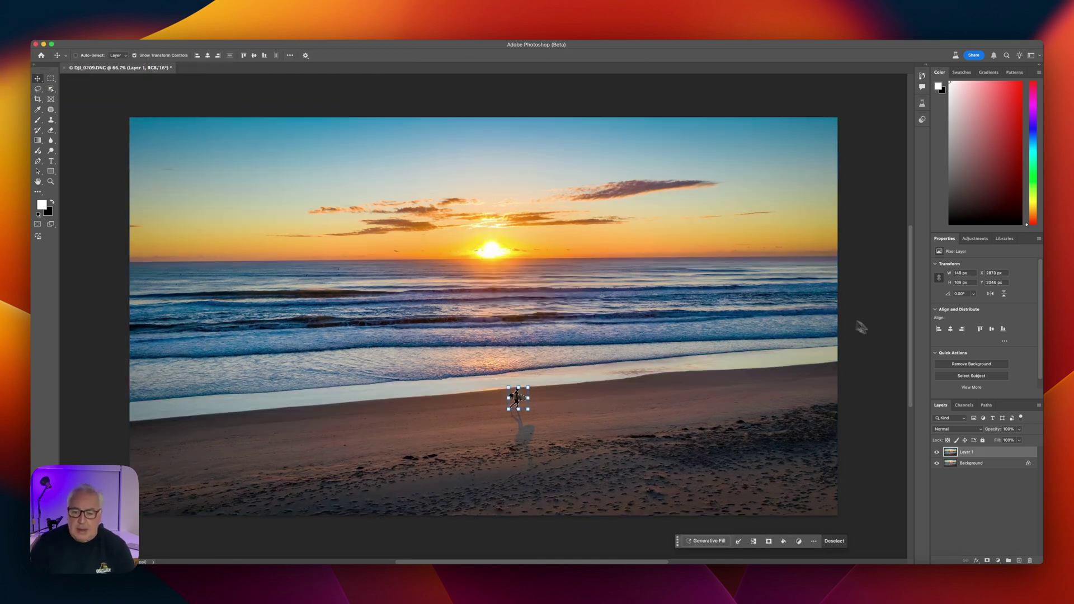
key(ctrl+j)
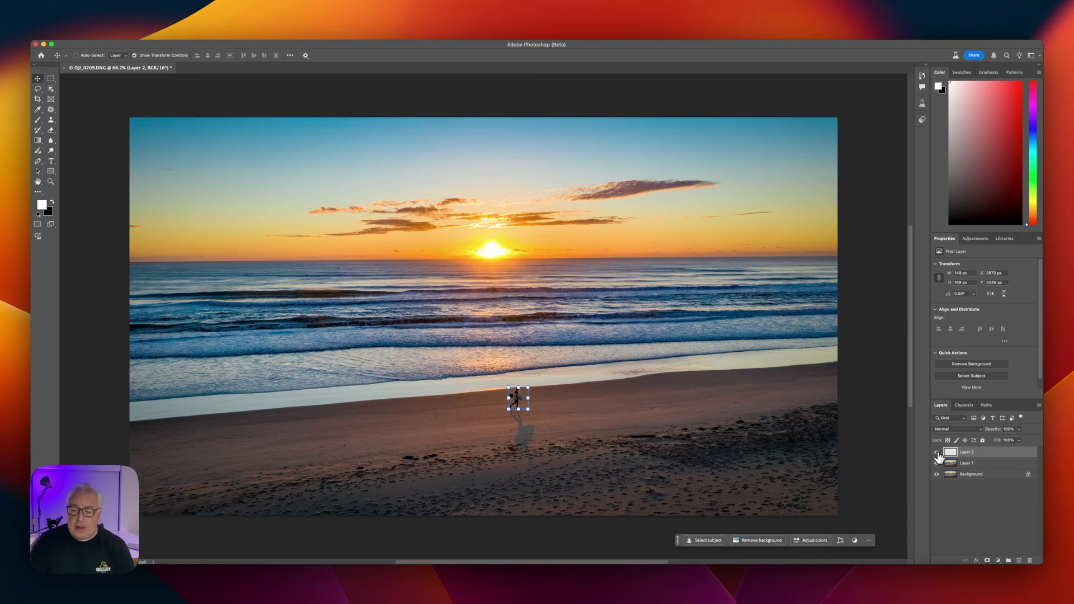
- Solo Layer 2 to check the isolated surfer, then make Layer 1 active and hide Layer 2
alt+click(937, 453)
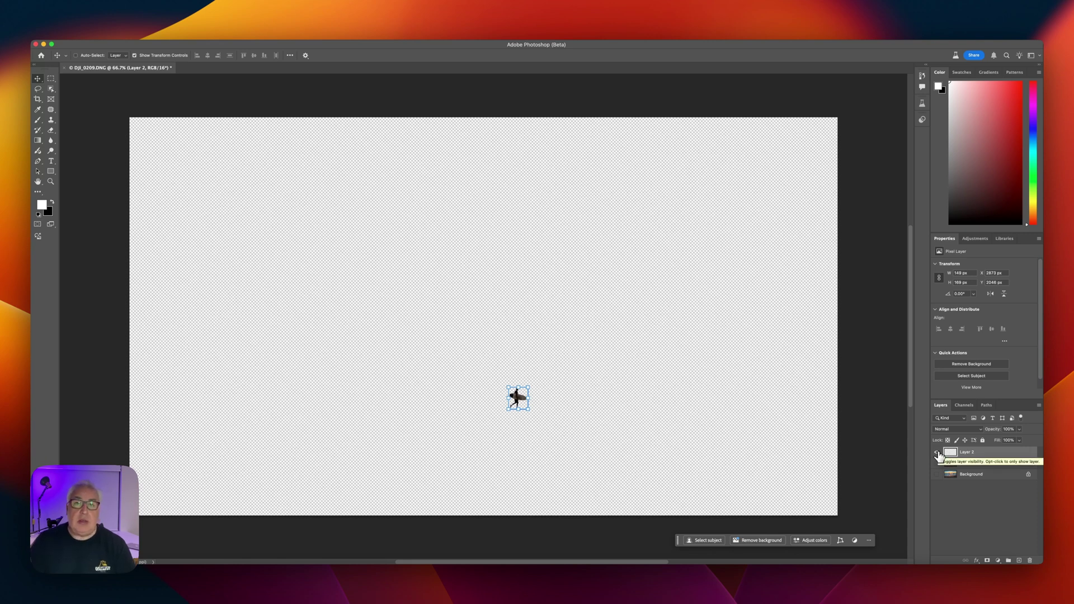
alt+click(937, 453)
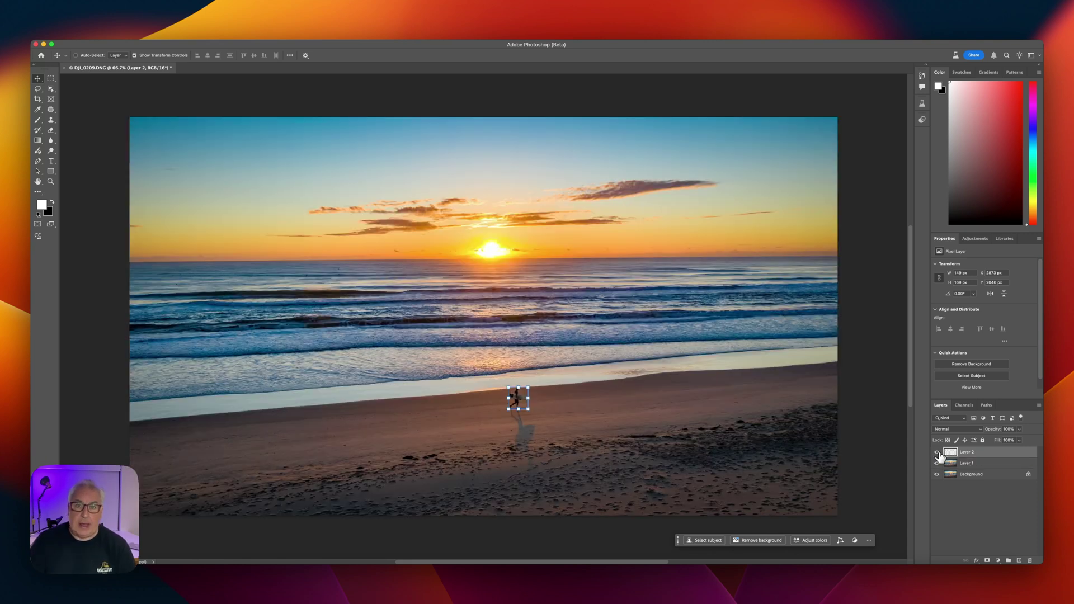
click(951, 464)
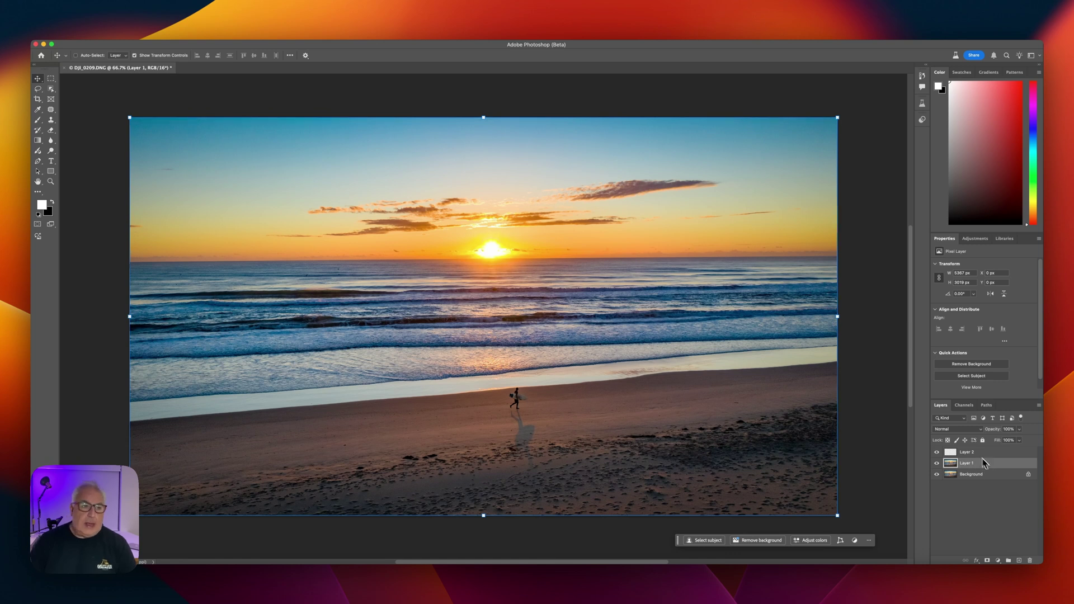
click(937, 453)
key(m)
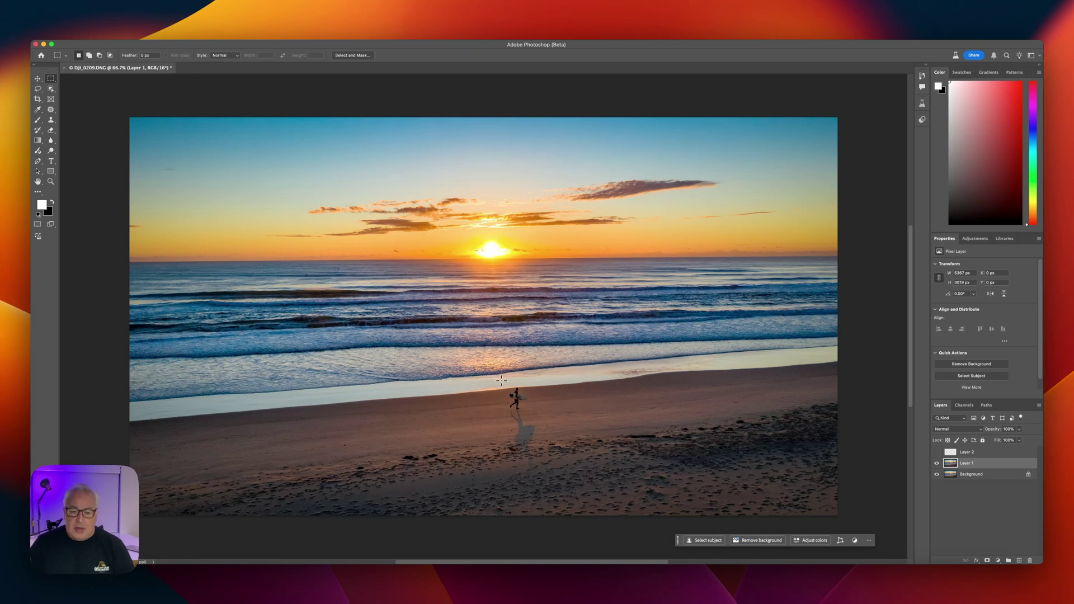
- Content-Aware Fill a box around the surfer on Layer 1 with surrounding sand
drag(501, 380, 535, 411)
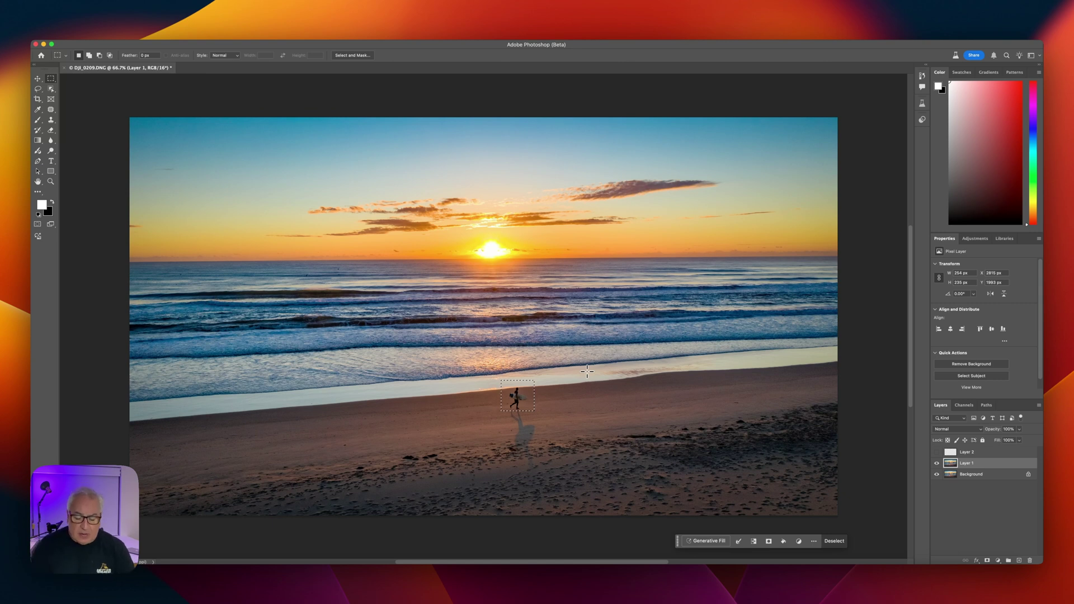
key(shift+Delete)
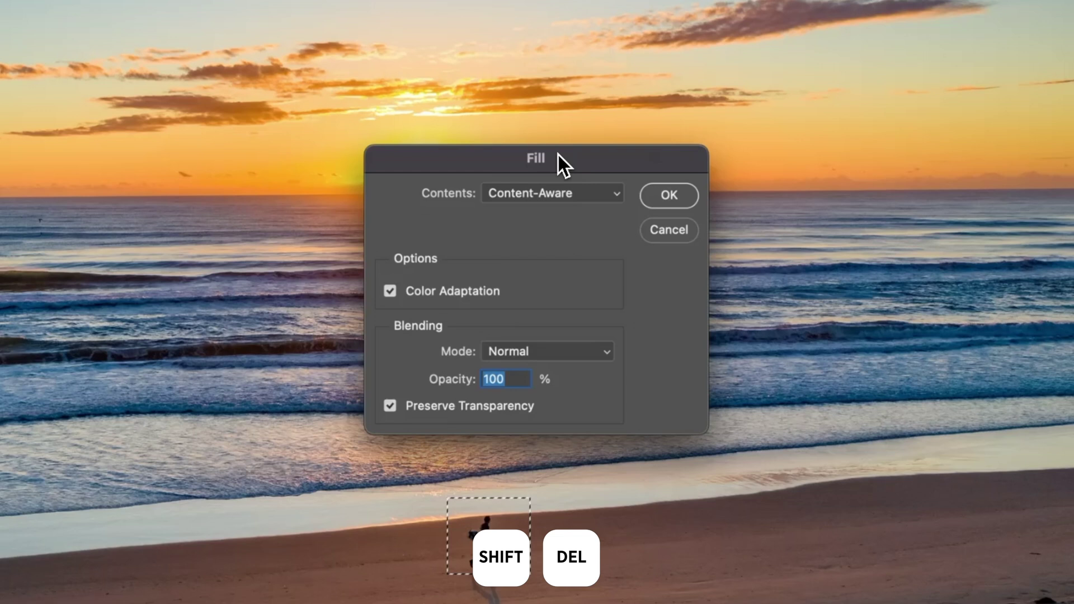
drag(559, 155, 765, 171)
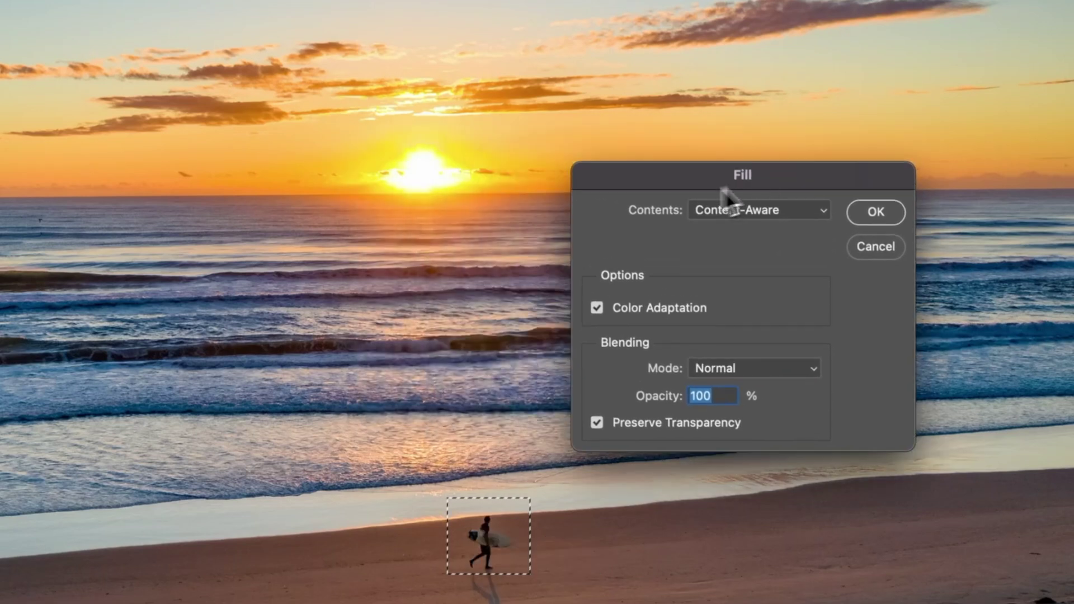
click(893, 215)
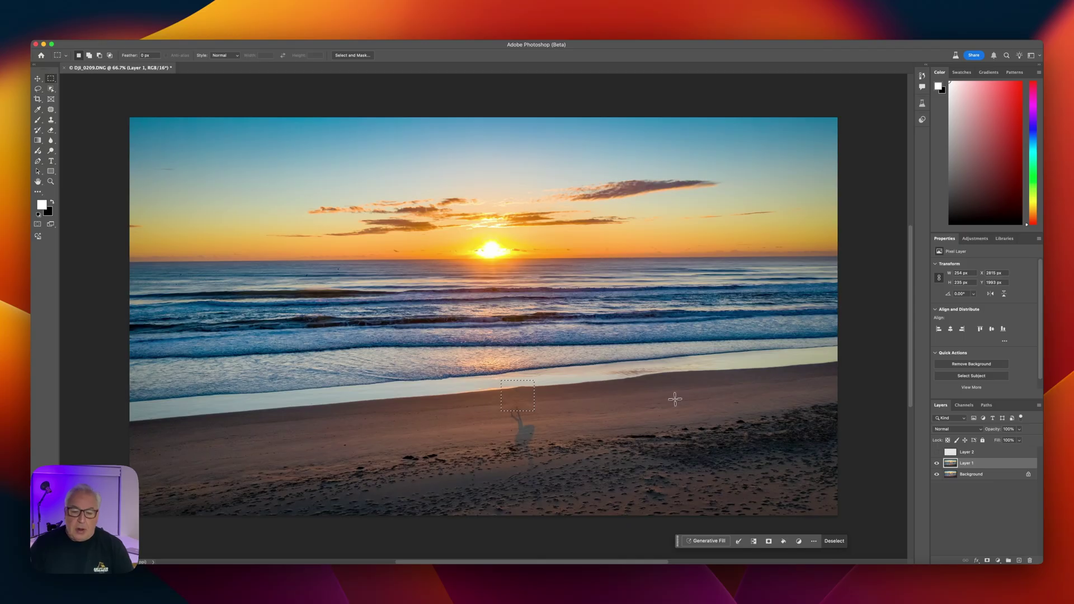
- Content-Aware Fill the surfer's shadow, then toggle Layer 1 to compare with the original
click(674, 398)
drag(501, 405, 546, 452)
key(shift+BackSpace)
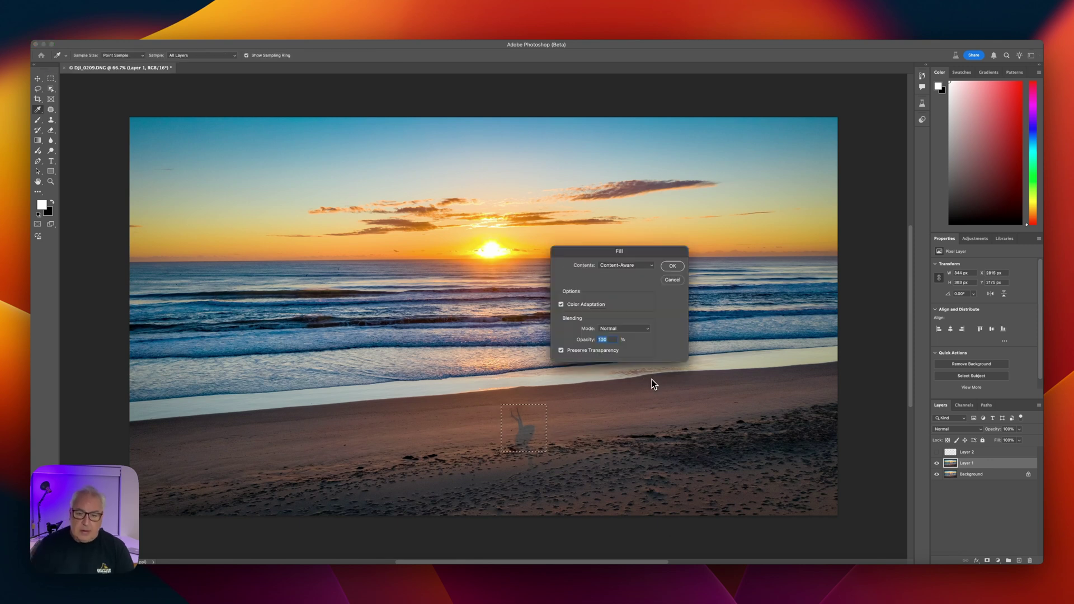
key(Return)
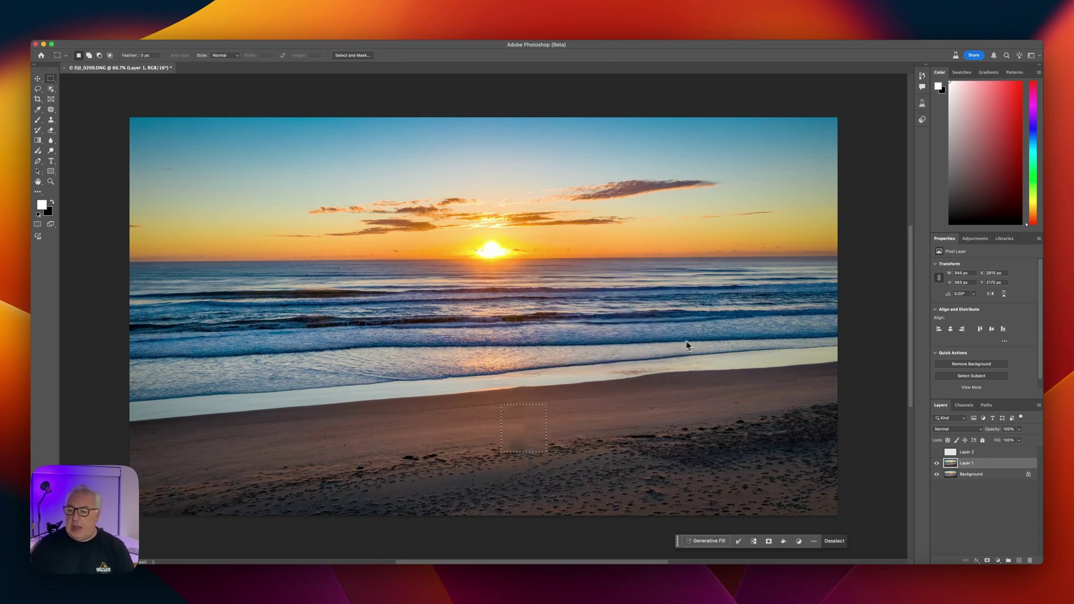
click(937, 464)
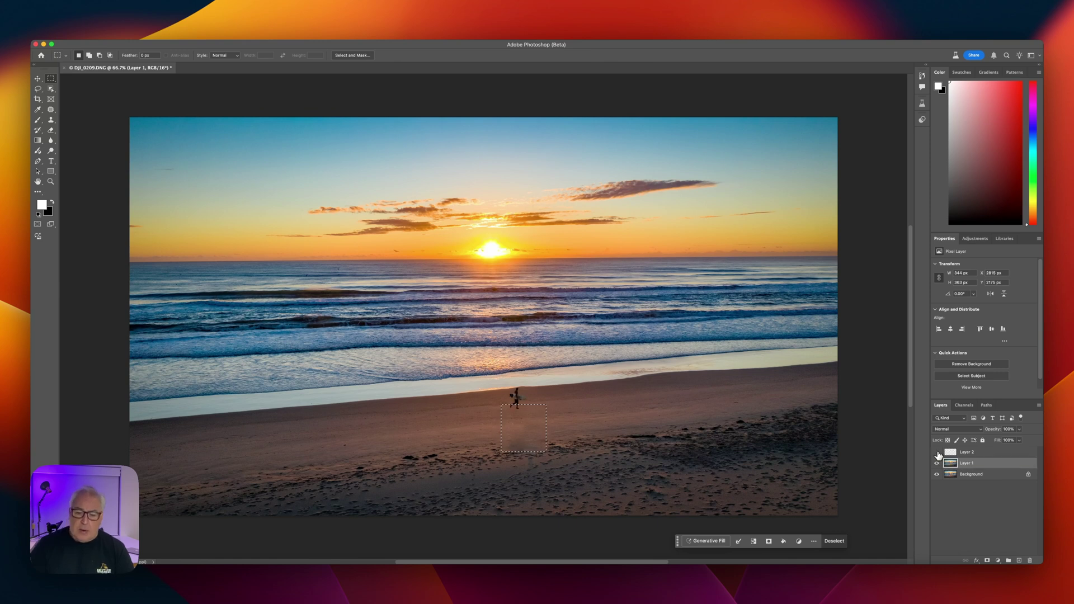
click(937, 463)
click(937, 463)
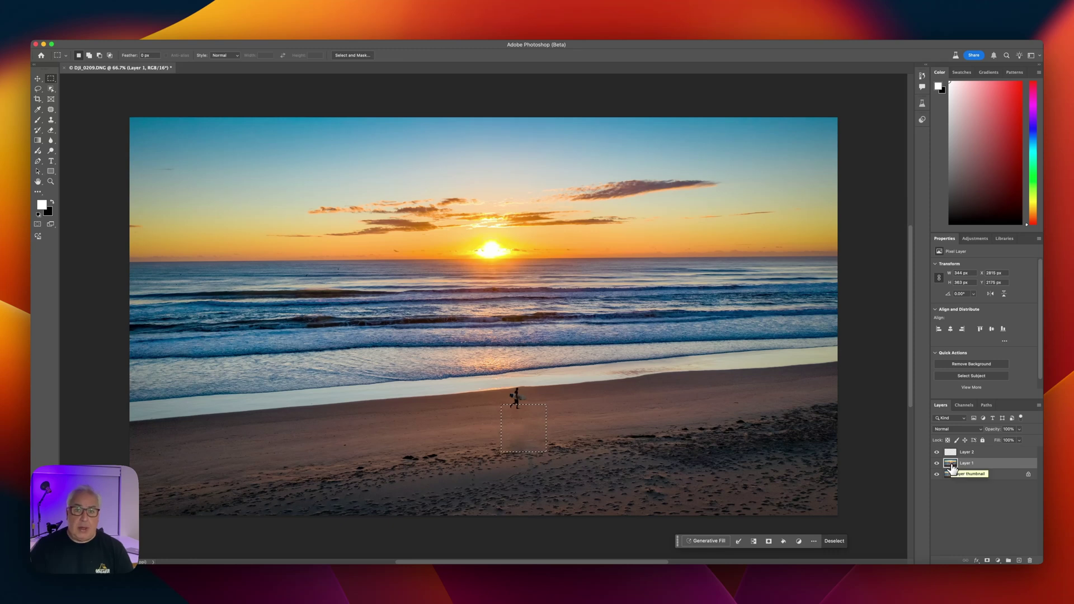
- Stretch the existing blur path across the sea and bend it with four points along the shoreline
key(super+d)
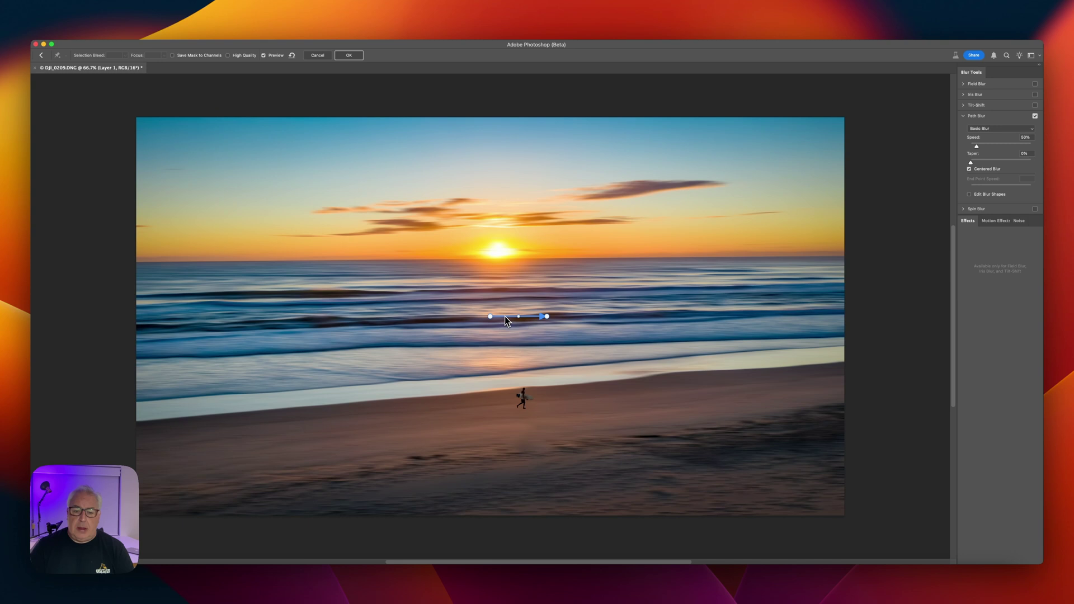
drag(491, 316, 127, 401)
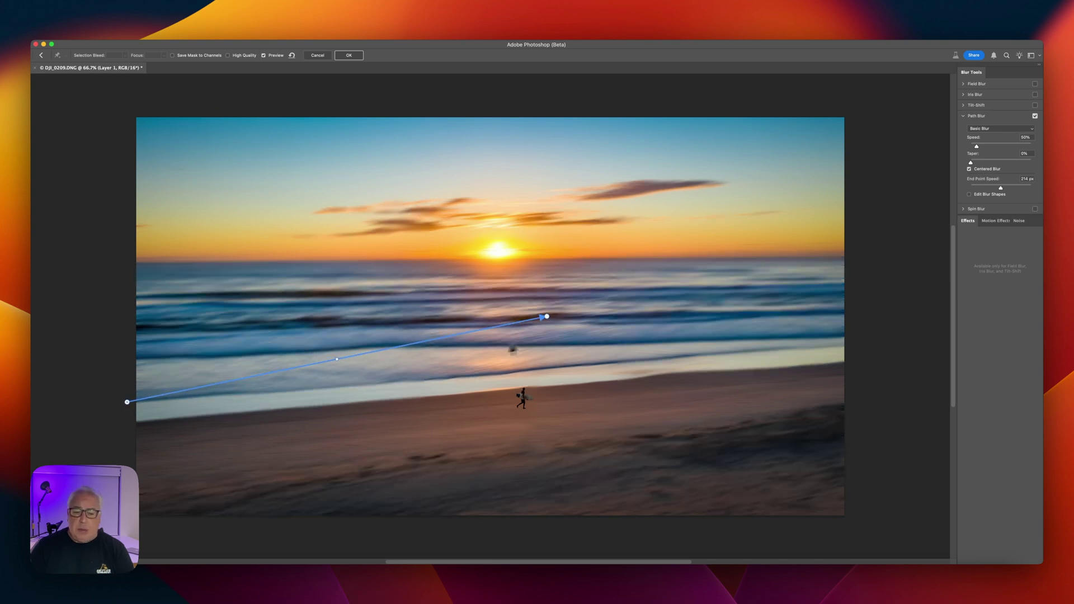
drag(547, 316, 859, 343)
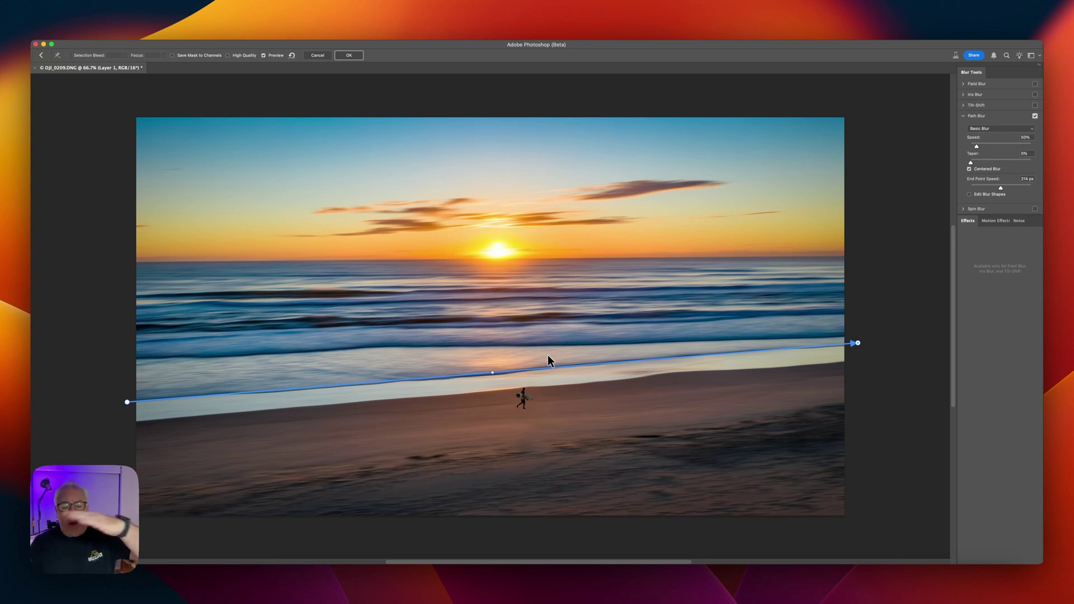
click(220, 394)
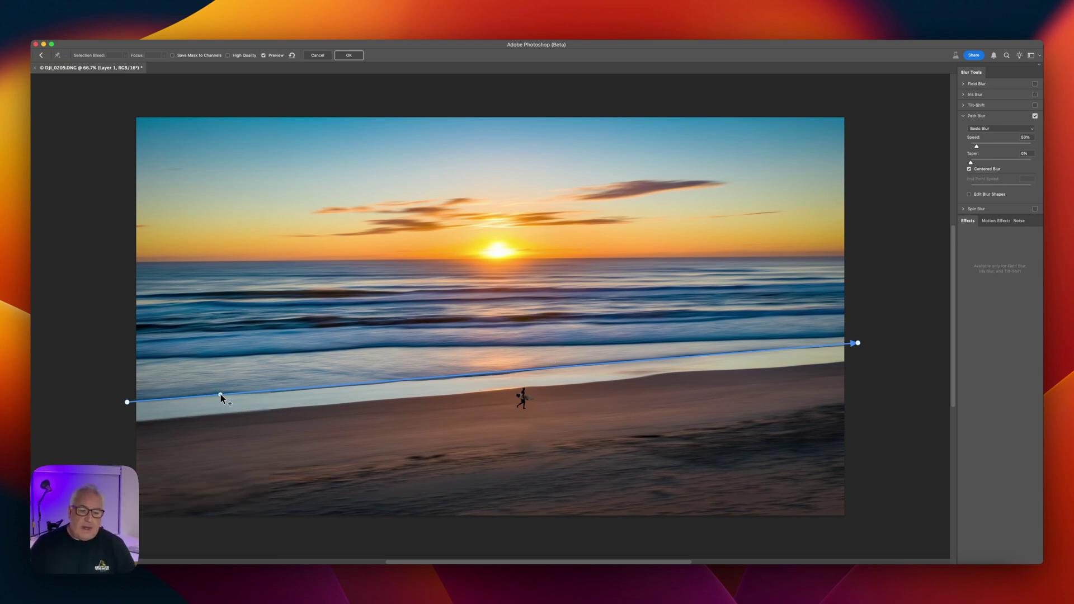
click(385, 383)
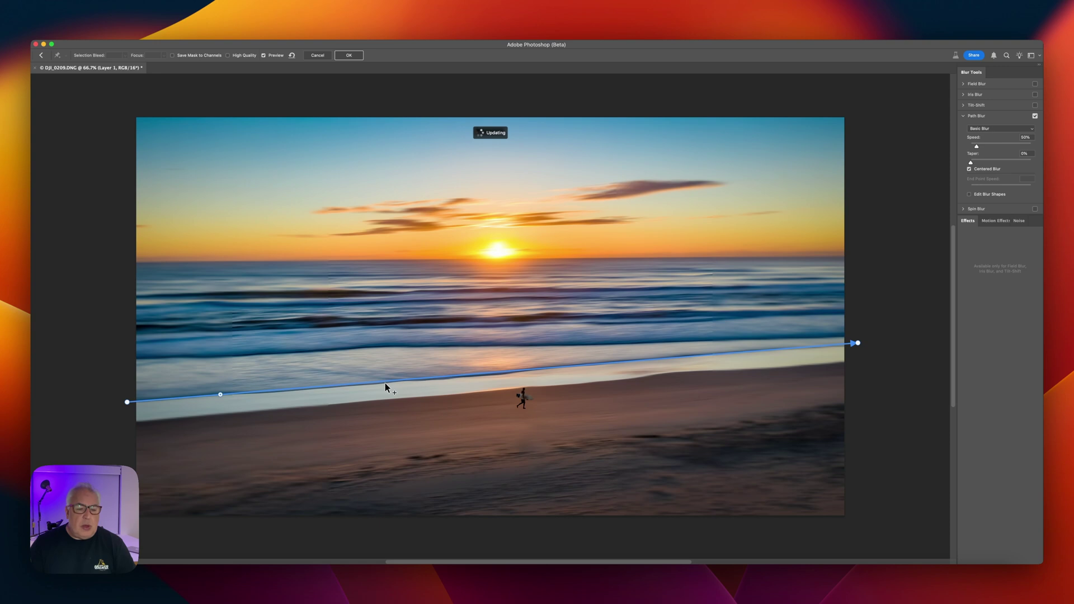
click(568, 366)
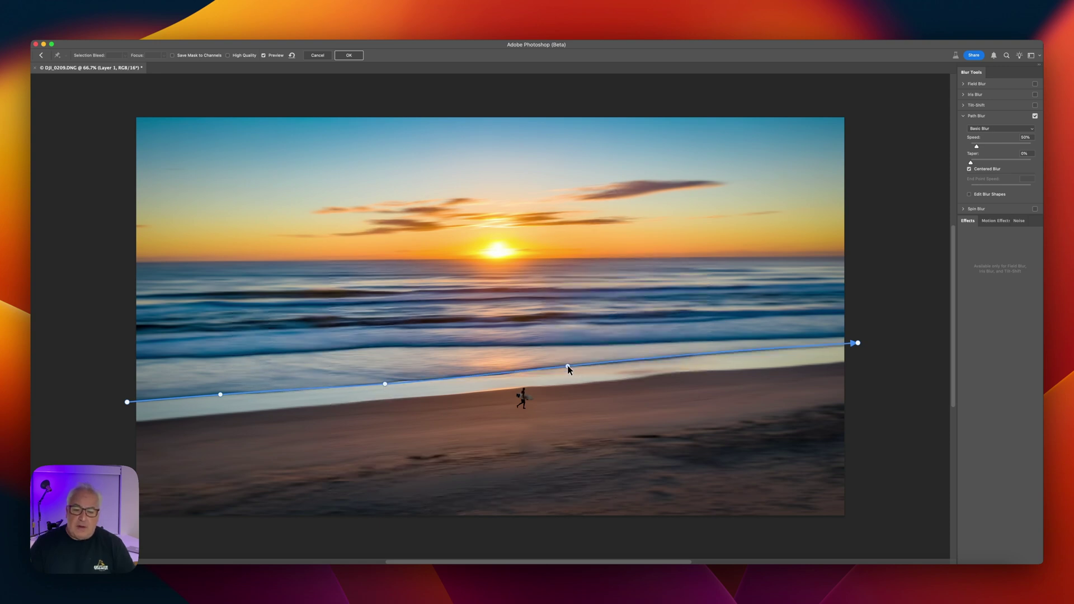
click(732, 353)
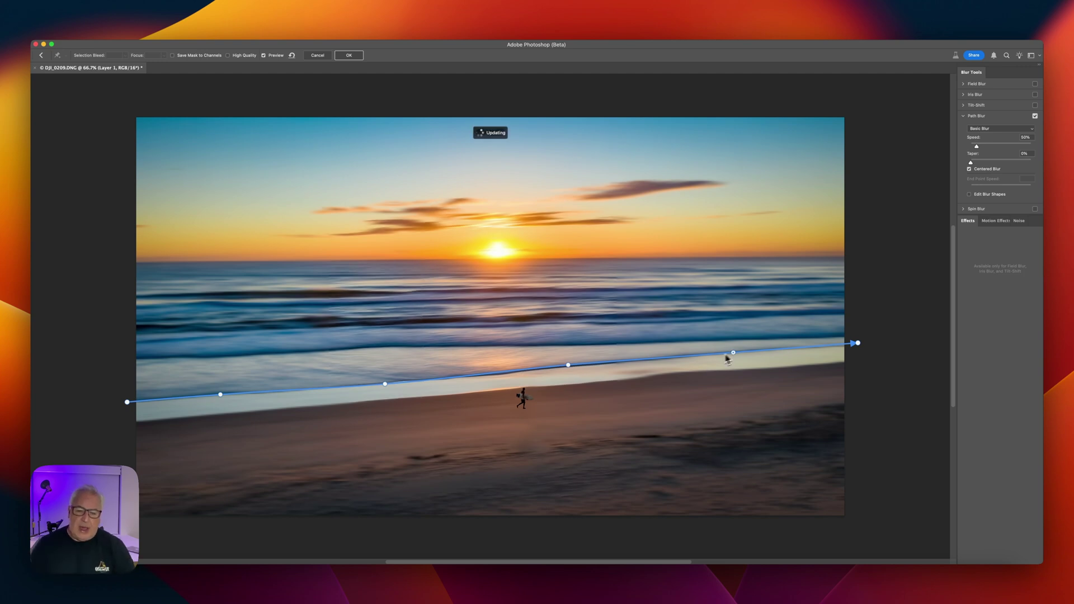
drag(568, 365, 573, 363)
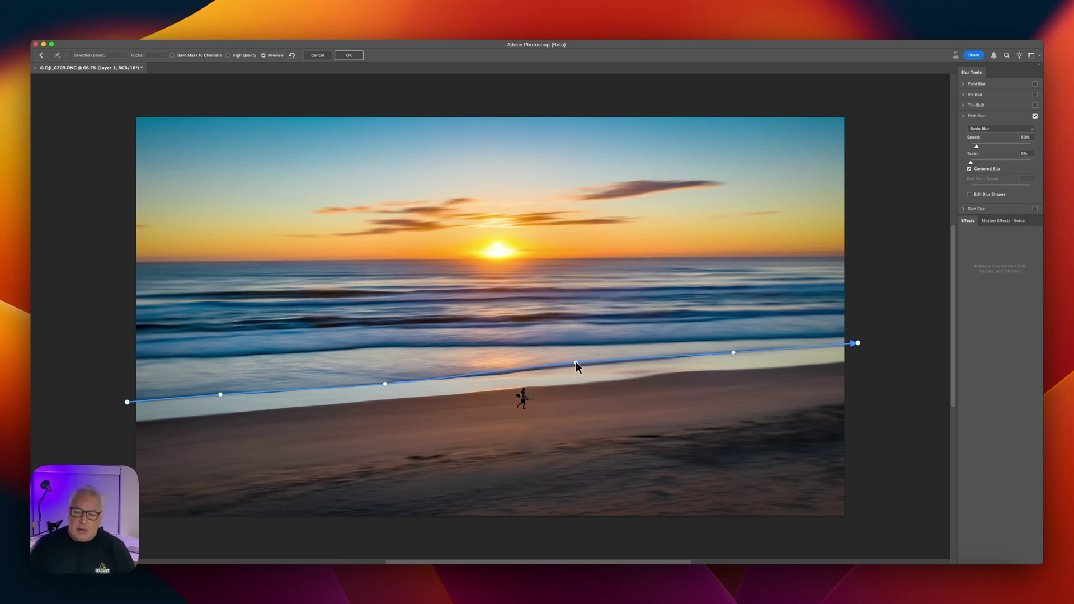
drag(221, 395, 218, 393)
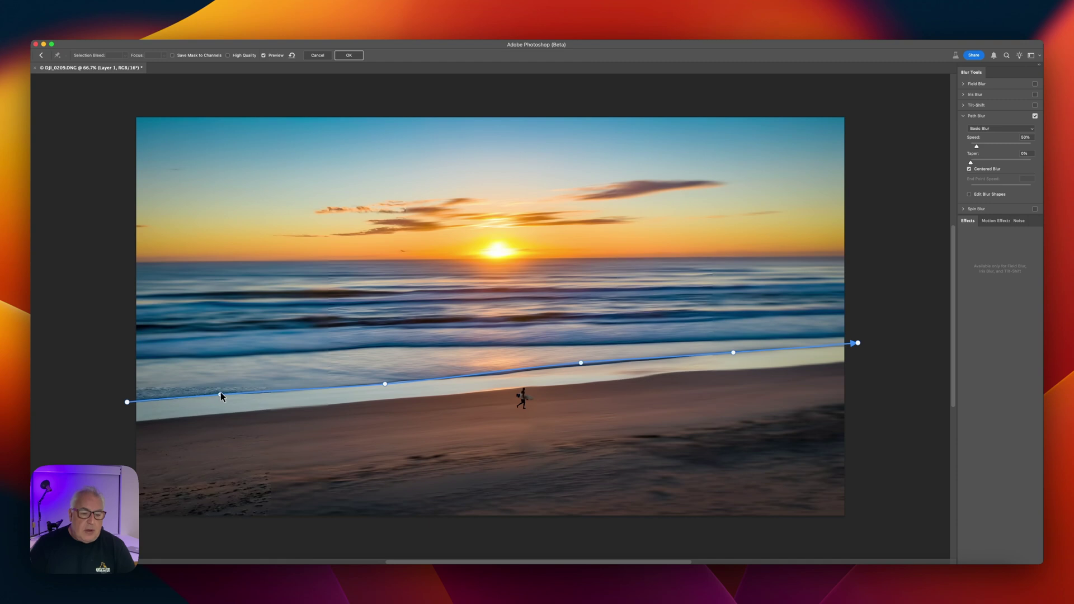
drag(385, 384, 382, 387)
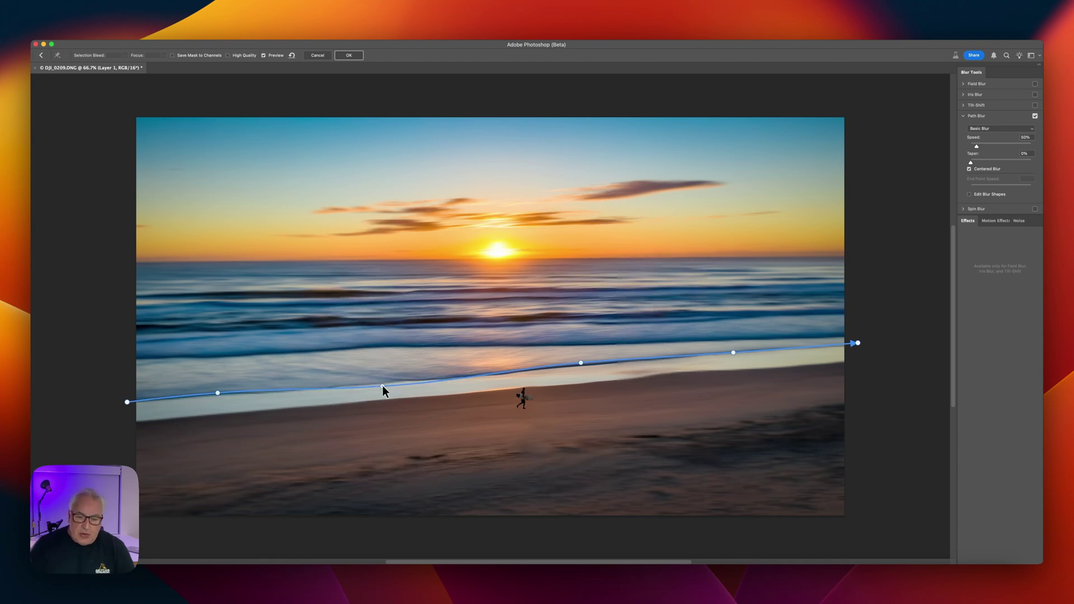
drag(734, 352, 735, 354)
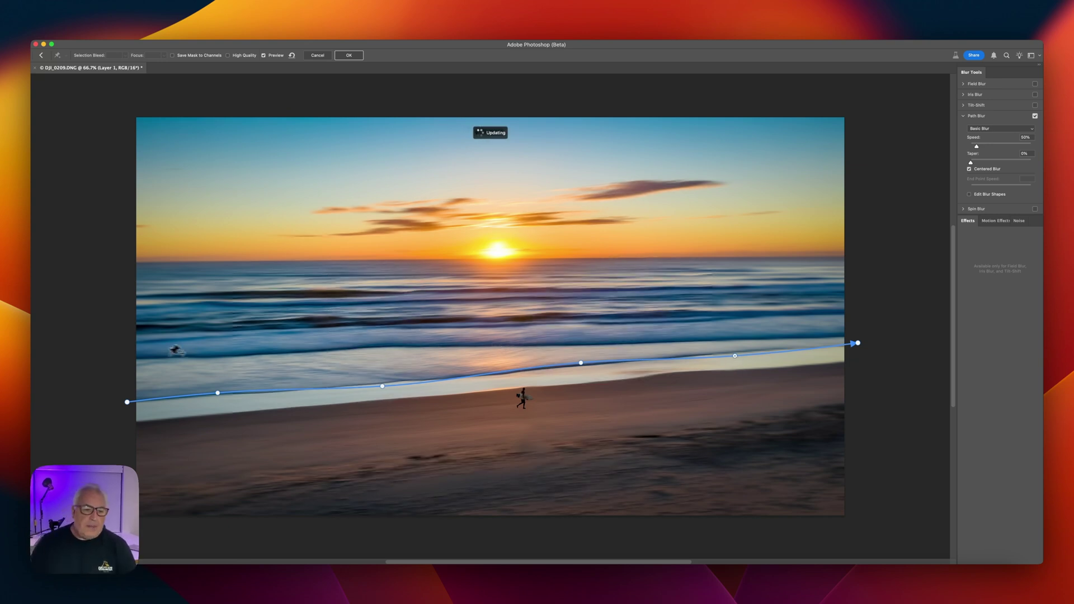
- Draw a second blur path from left to right, curving it with points along the waves
click(128, 360)
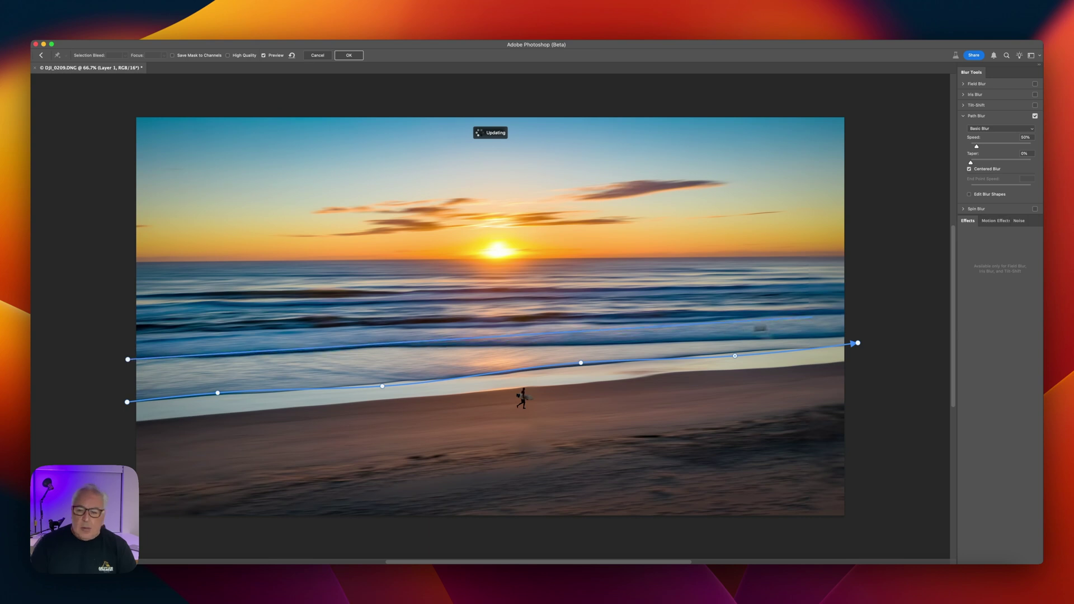
double_click(850, 331)
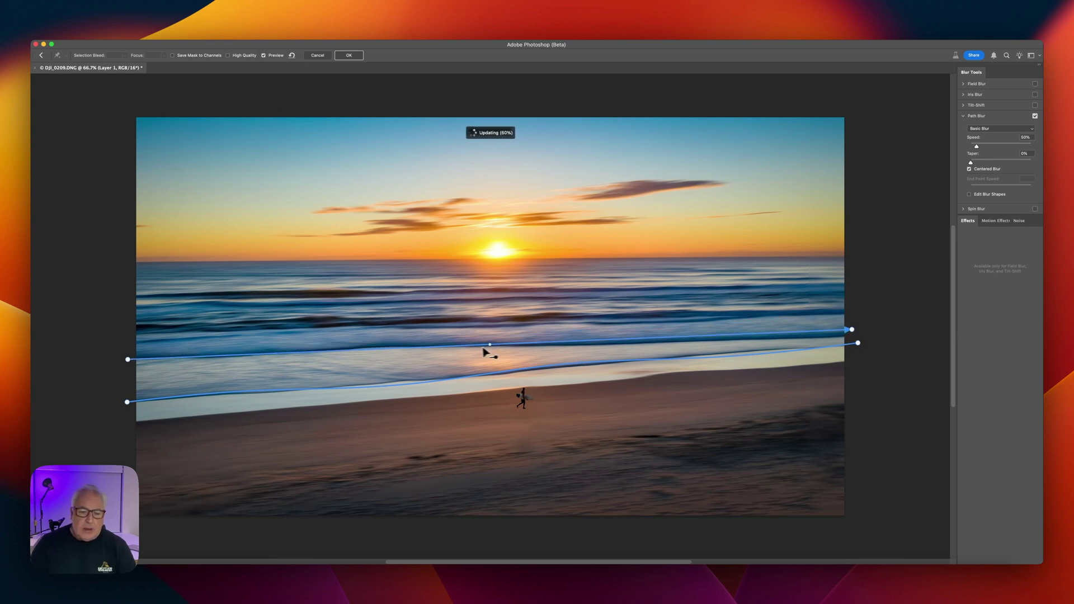
click(218, 357)
drag(216, 358, 200, 361)
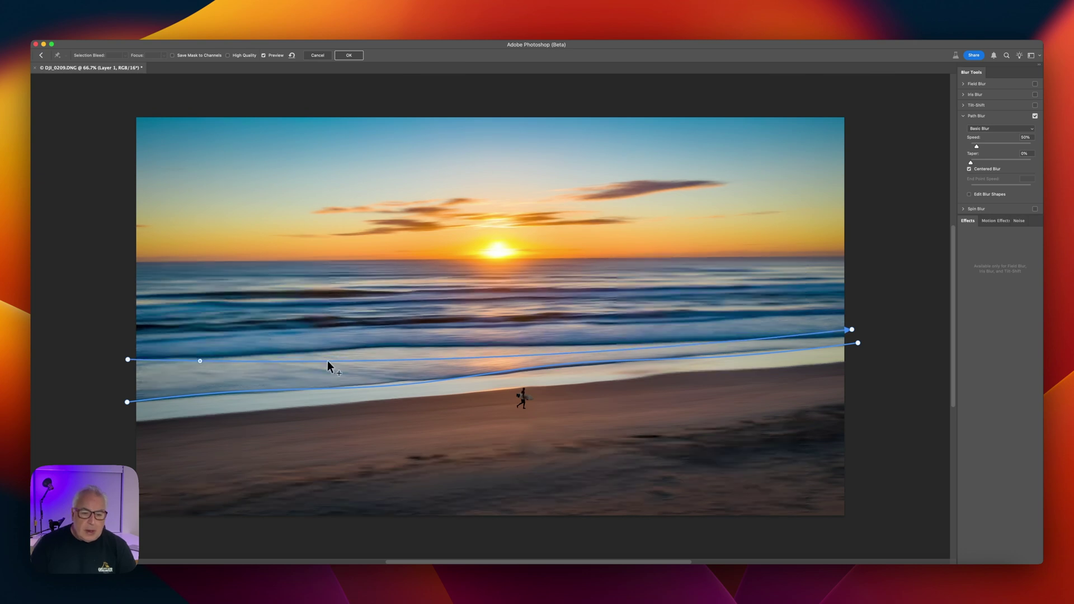
drag(317, 361, 321, 352)
click(399, 345)
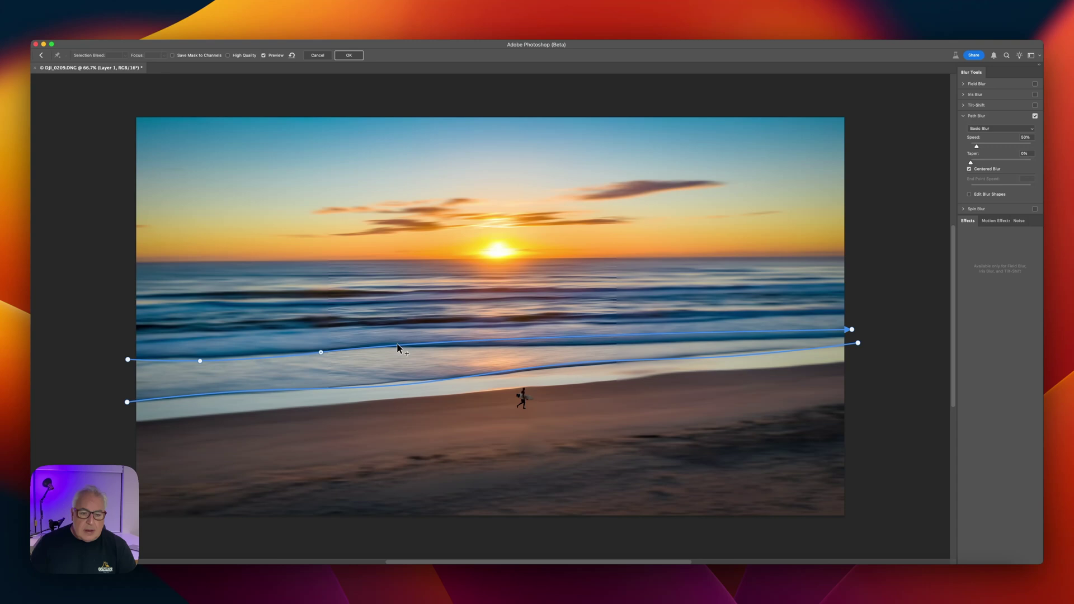
click(528, 337)
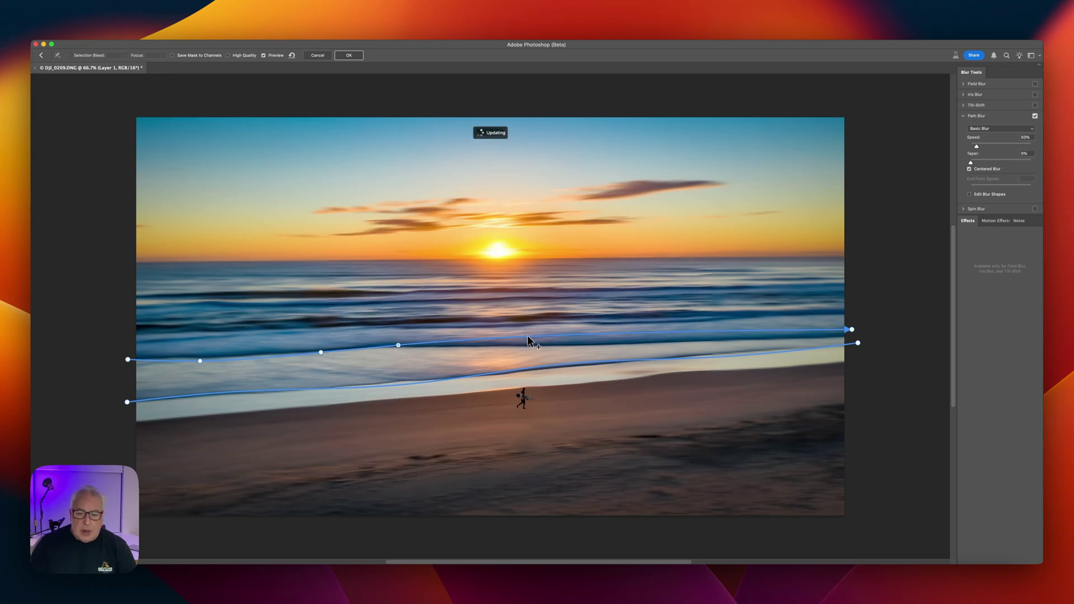
drag(529, 336, 528, 344)
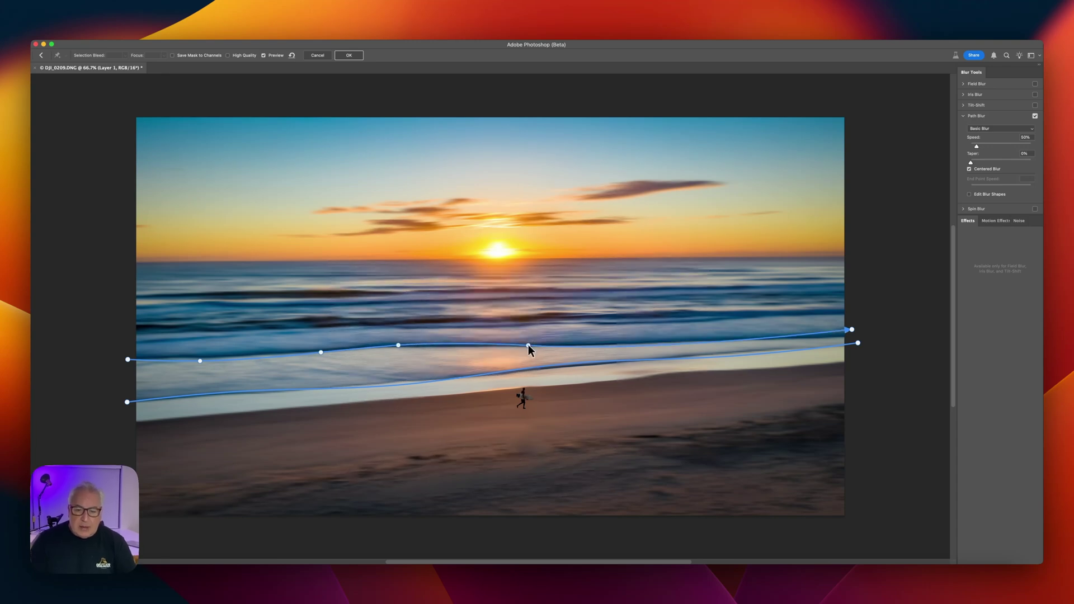
click(757, 338)
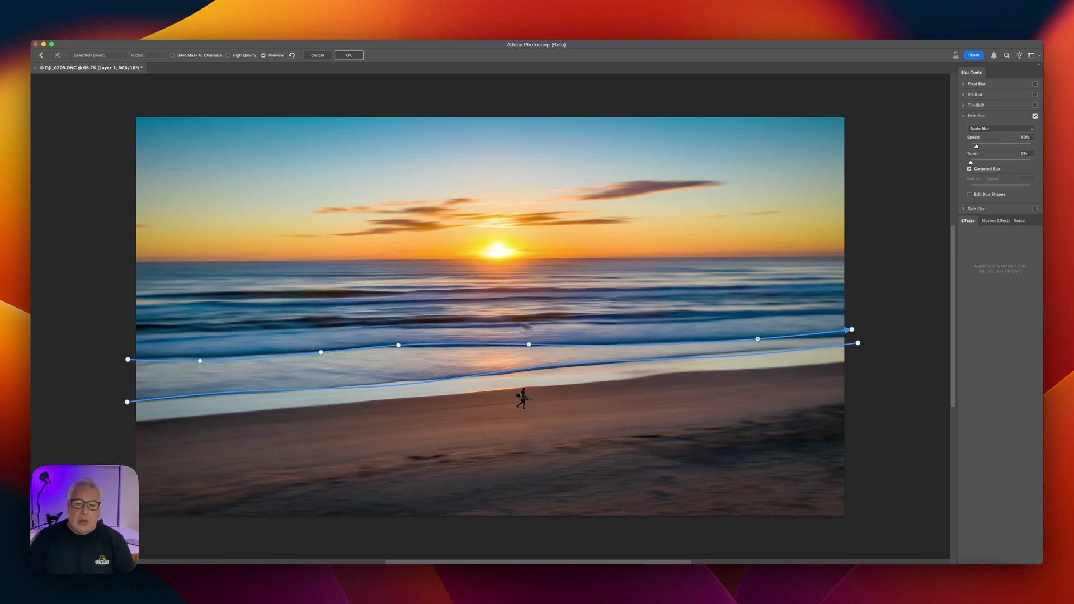
- Draw a blur path along the distant waves and an upward-arcing path across the sky
click(127, 300)
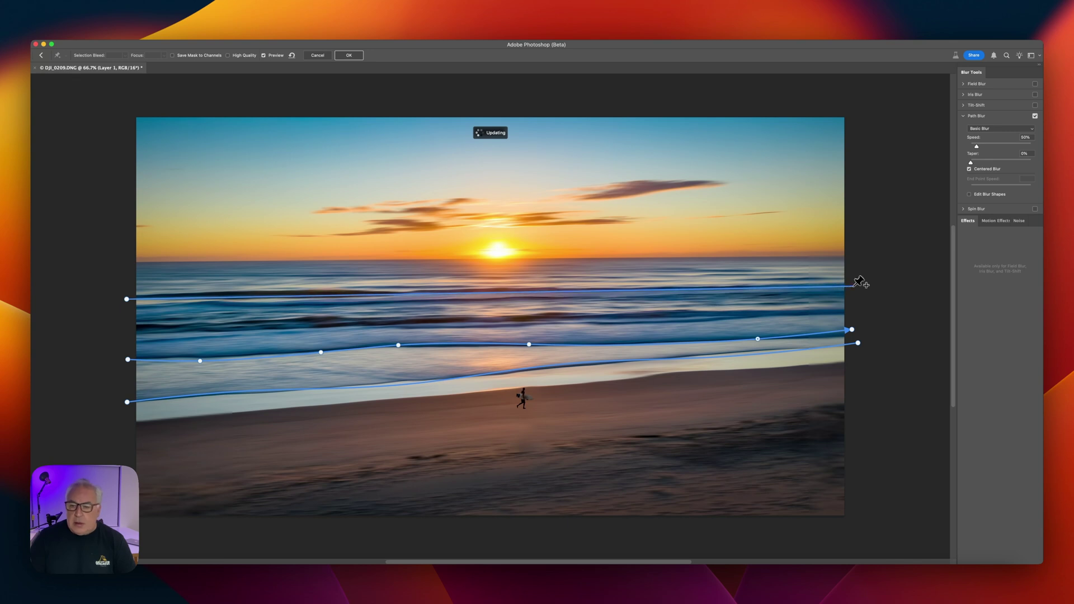
click(492, 288)
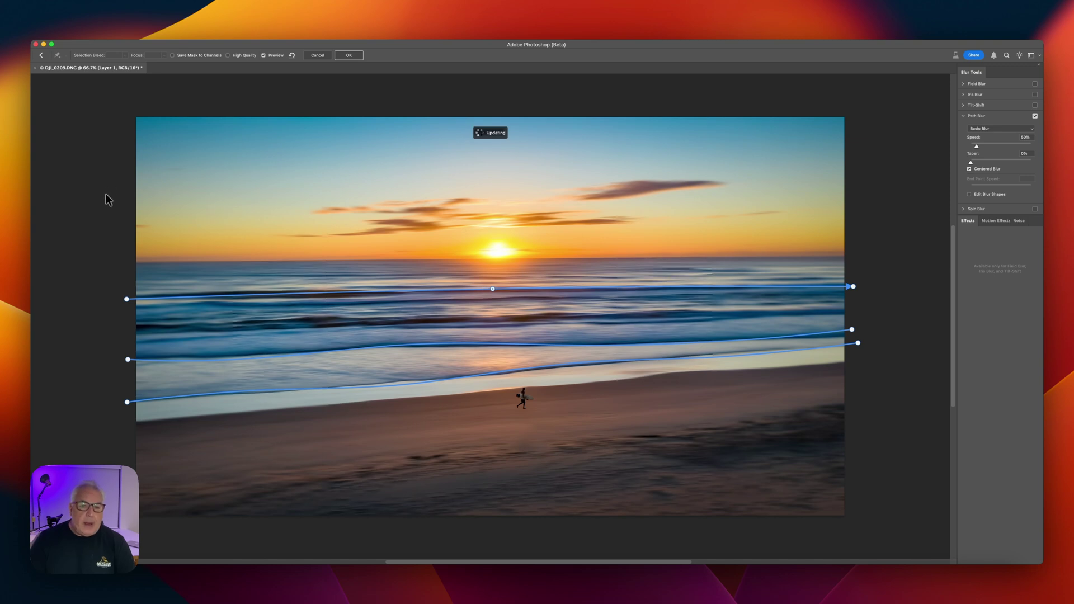
drag(103, 199, 864, 190)
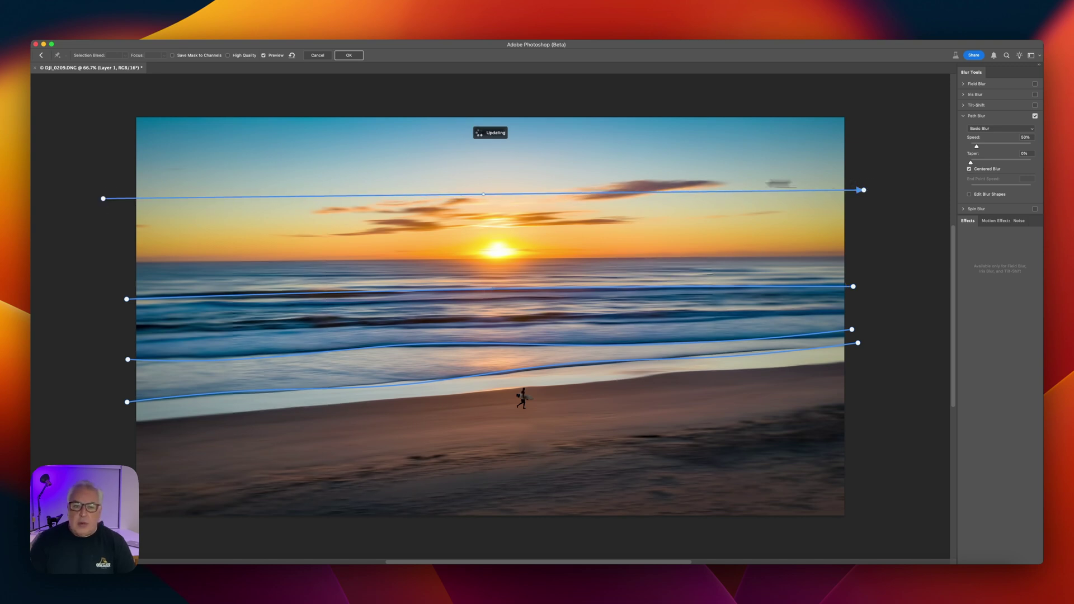
drag(485, 191, 491, 172)
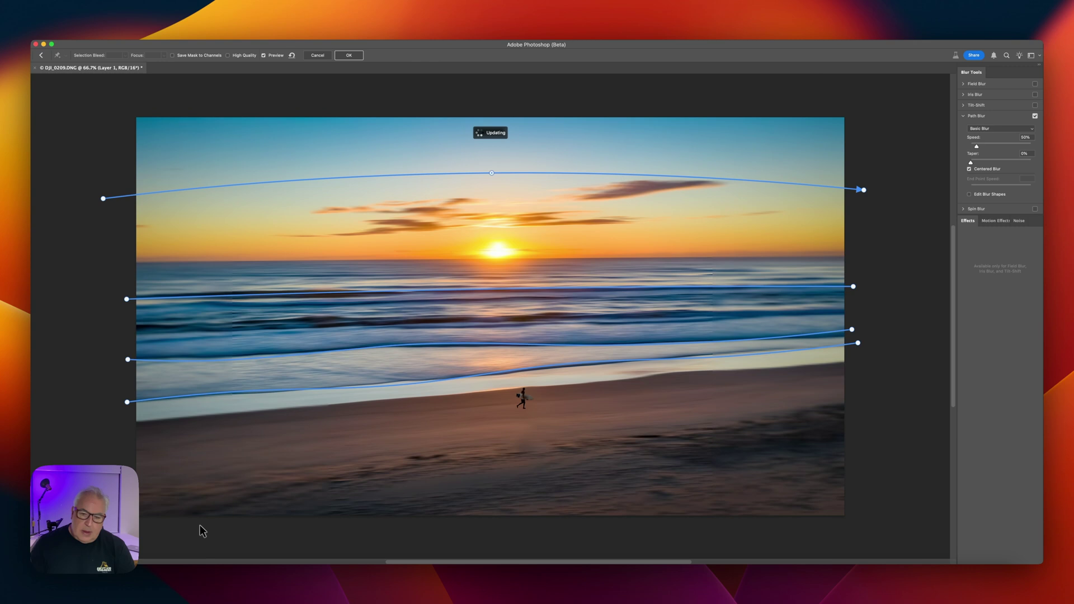
- Draw a blur path across the beach sand and curve it with added bend points
drag(200, 527, 865, 412)
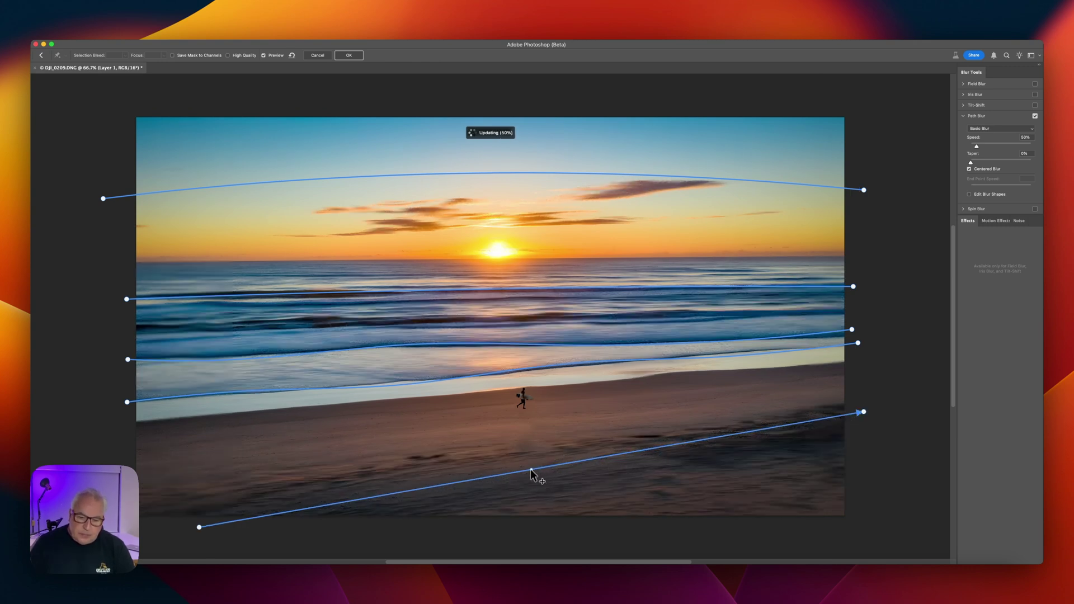
drag(531, 470, 532, 463)
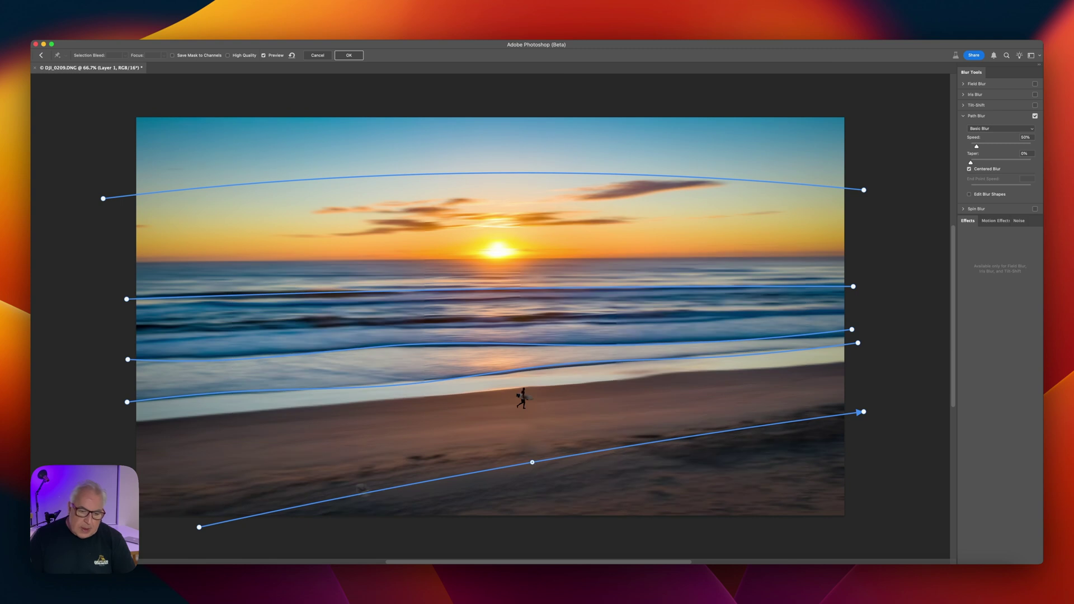
click(297, 508)
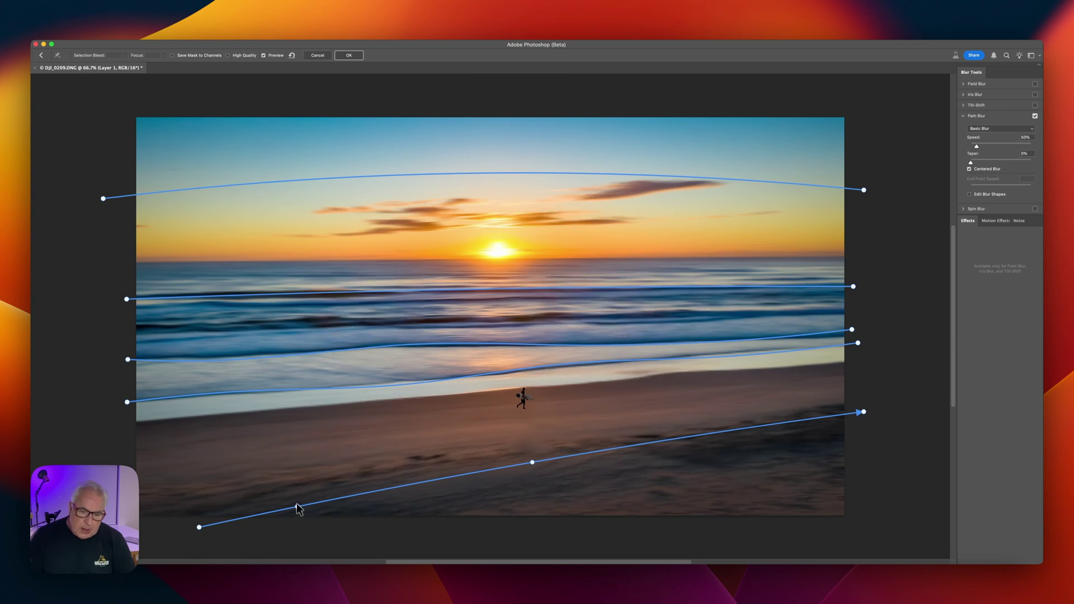
click(296, 504)
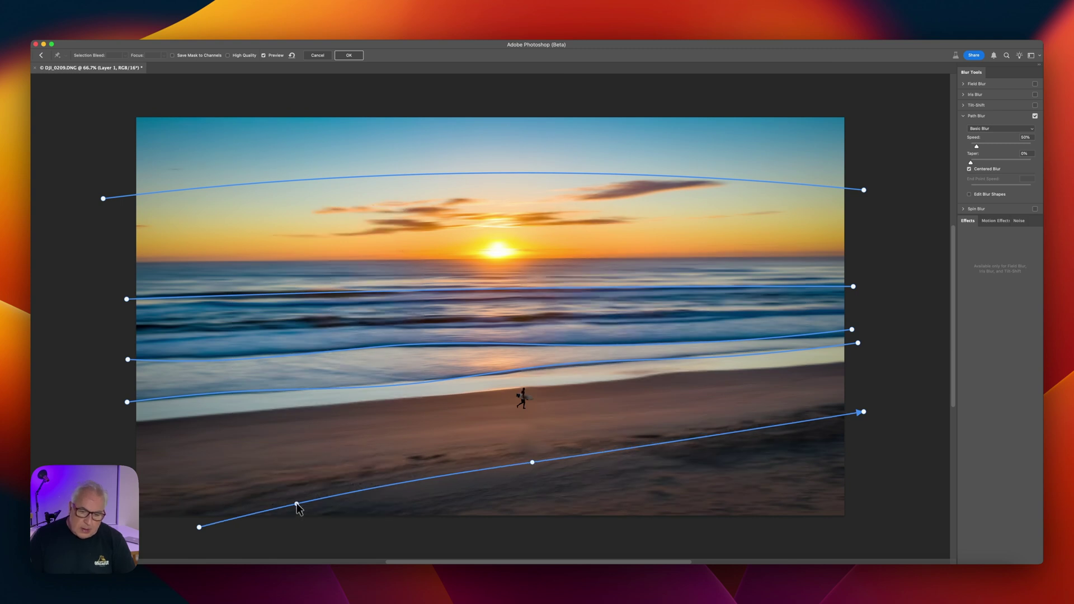
click(793, 430)
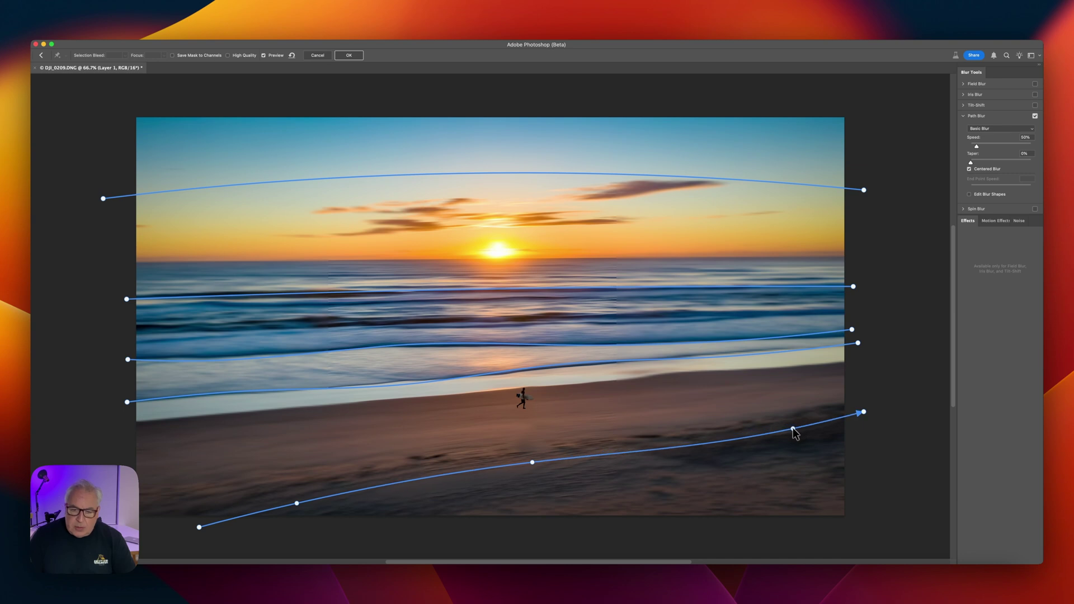
drag(794, 428, 794, 427)
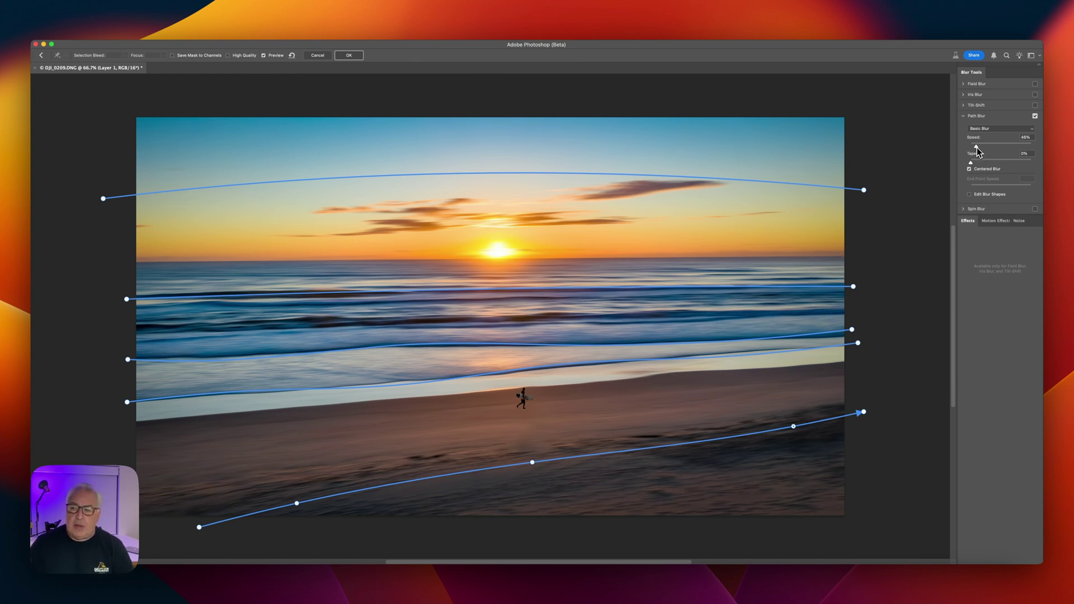
- Raise the blur Speed to 500% and apply the path blur
drag(978, 148, 1044, 150)
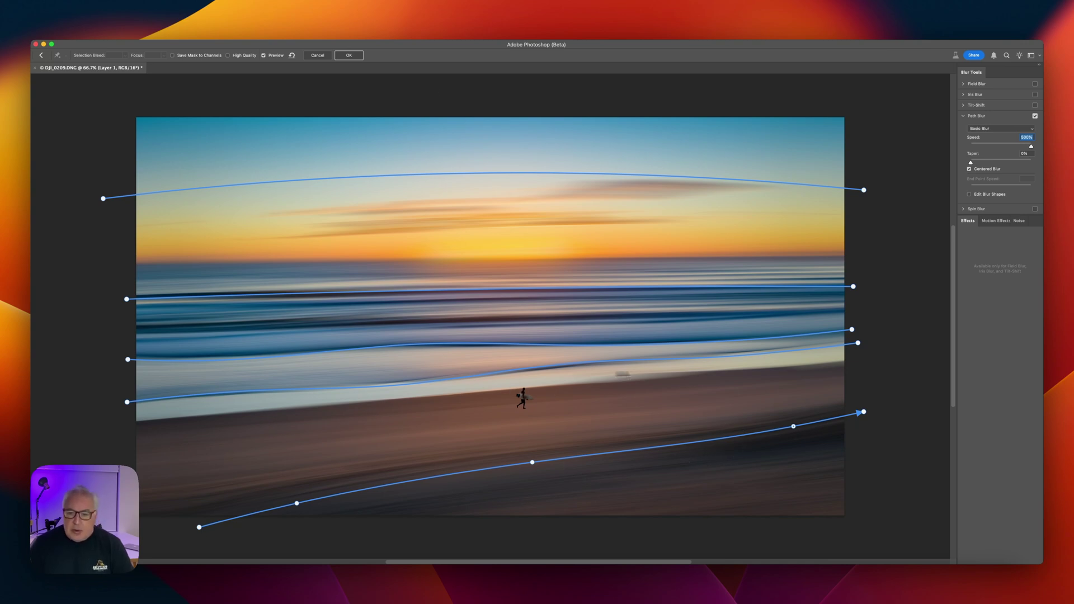
click(358, 56)
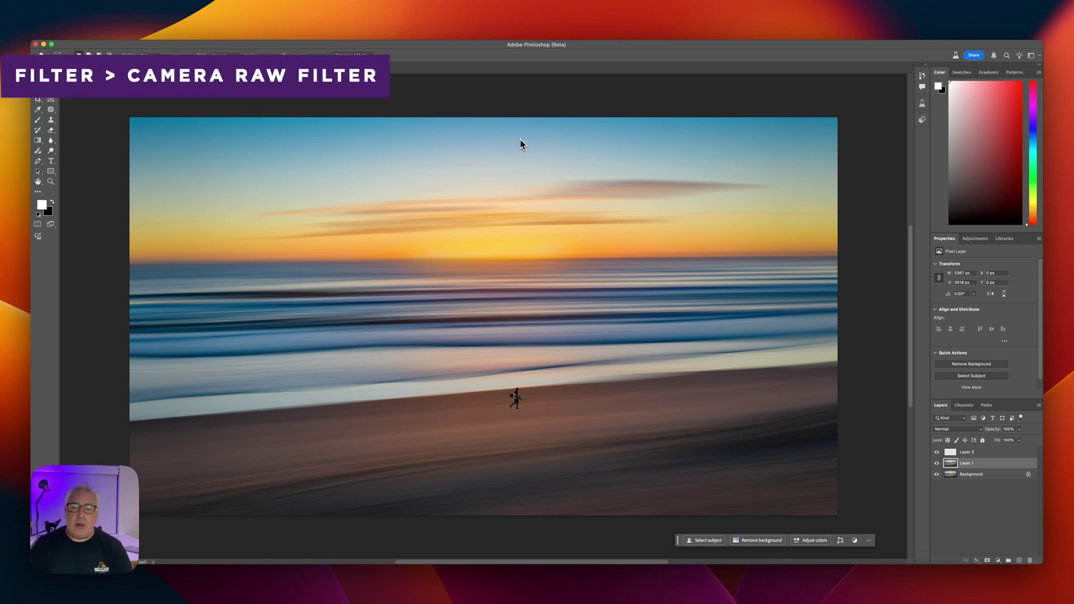
- Apply a Camera Raw Filter with Contrast +51, Shadows +88 and Clarity +38
key(super+shift+a)
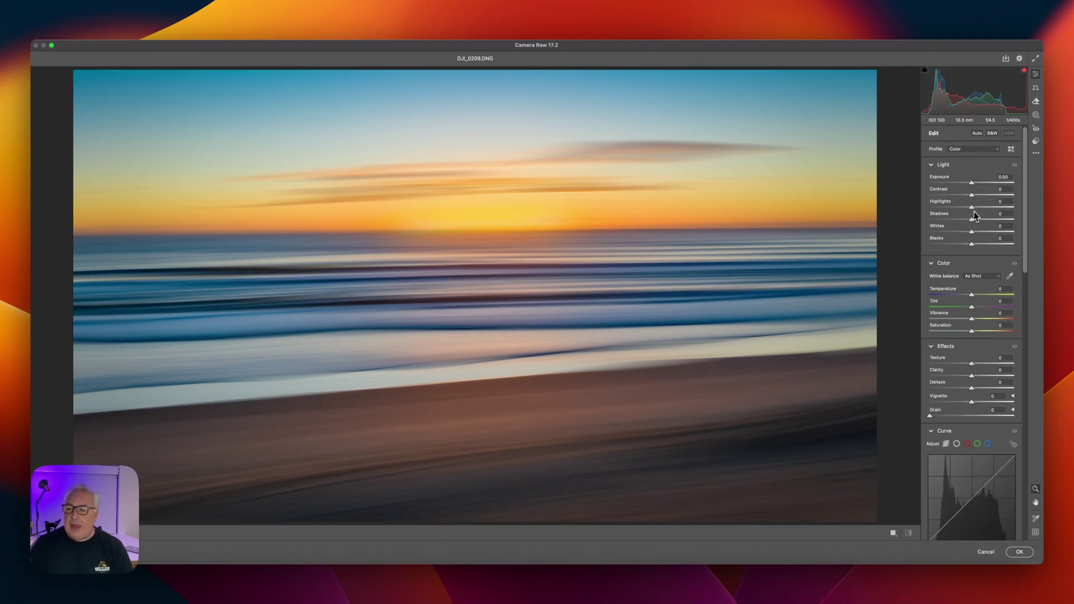
drag(974, 196, 1009, 205)
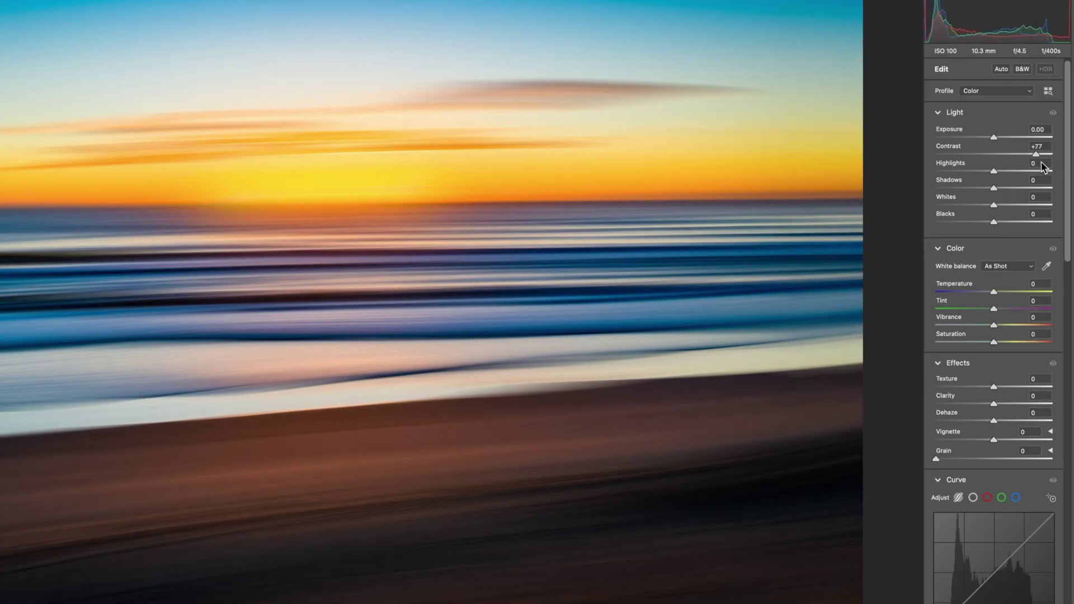
drag(1043, 166, 1025, 174)
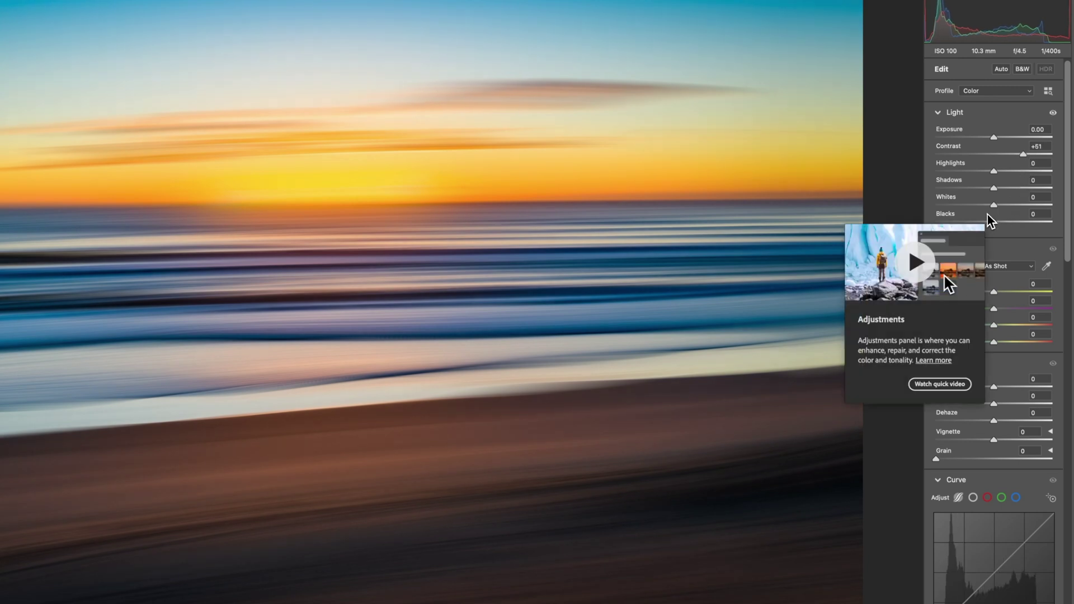
drag(996, 190, 997, 224)
drag(1004, 397, 1018, 412)
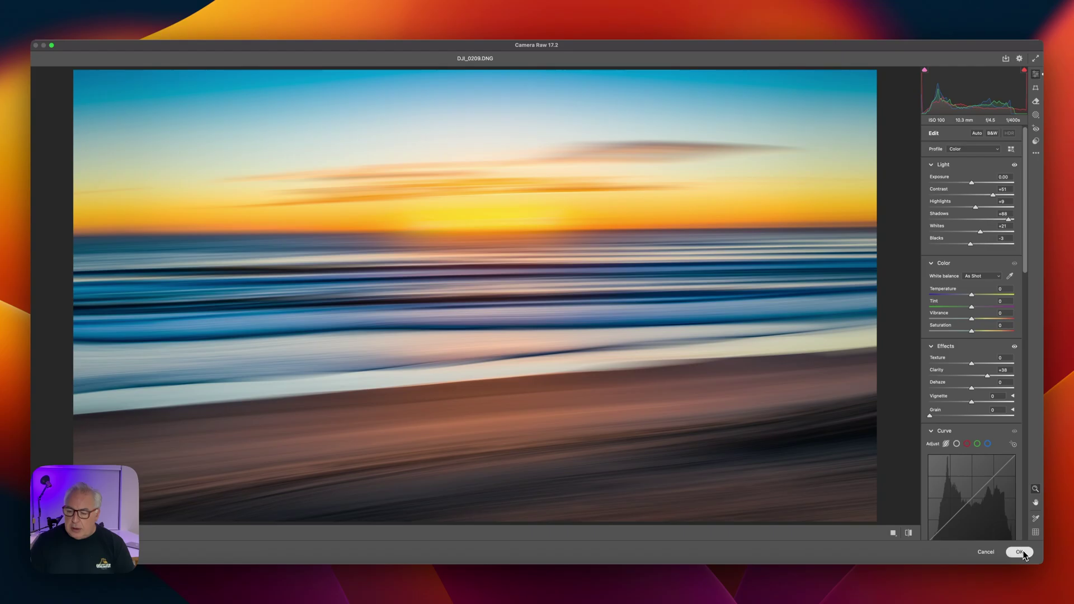
click(1021, 552)
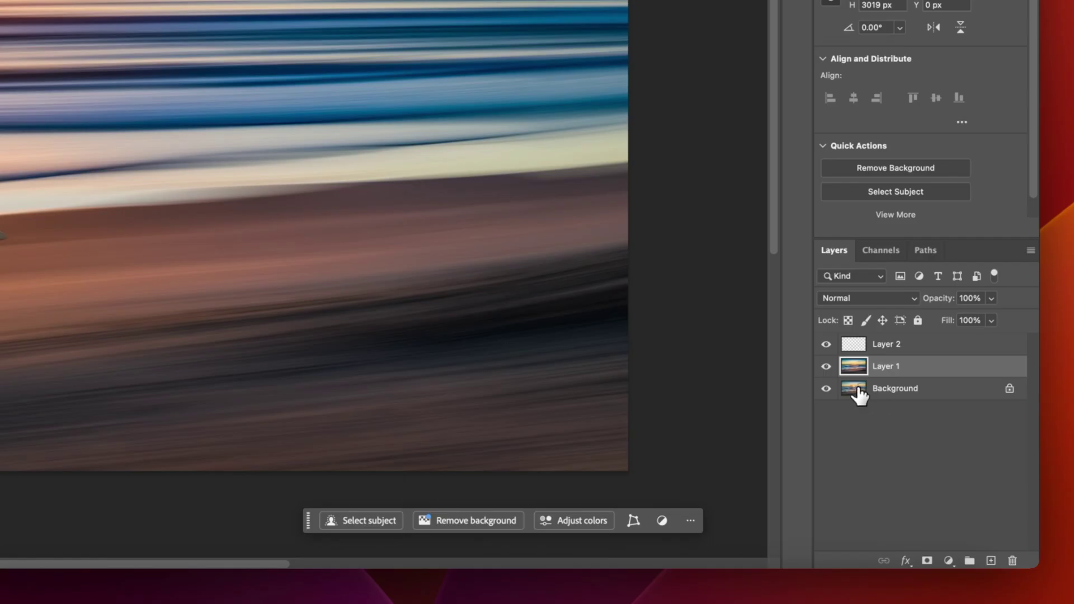
- Duplicate the Background, give it an inverted black mask, and move it above Layer 1
click(859, 392)
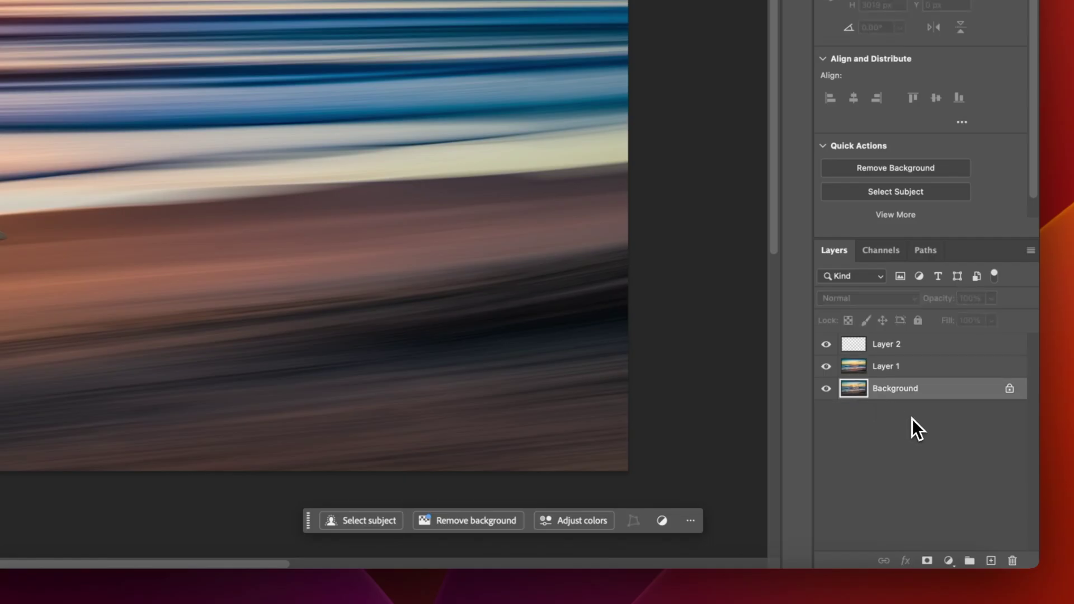
key(super+j)
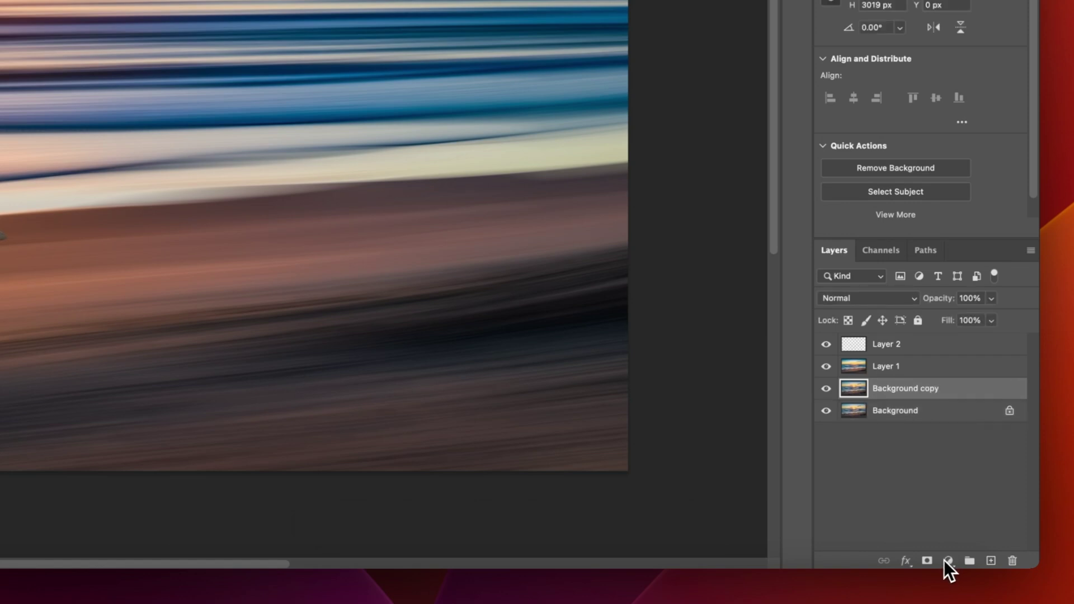
click(927, 561)
click(890, 388)
key(ctrl+i)
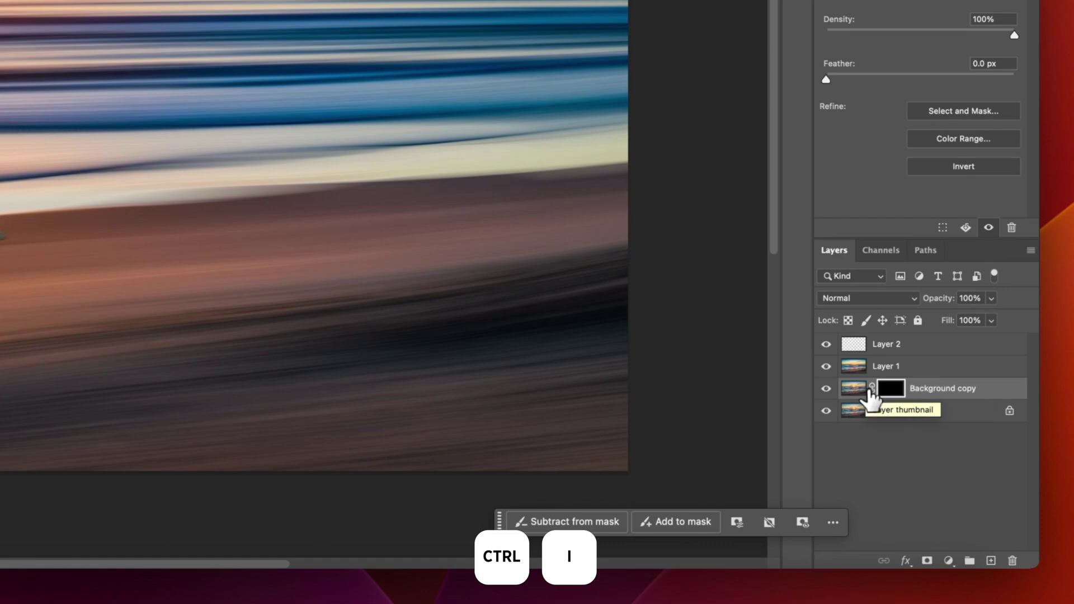
drag(871, 394, 857, 364)
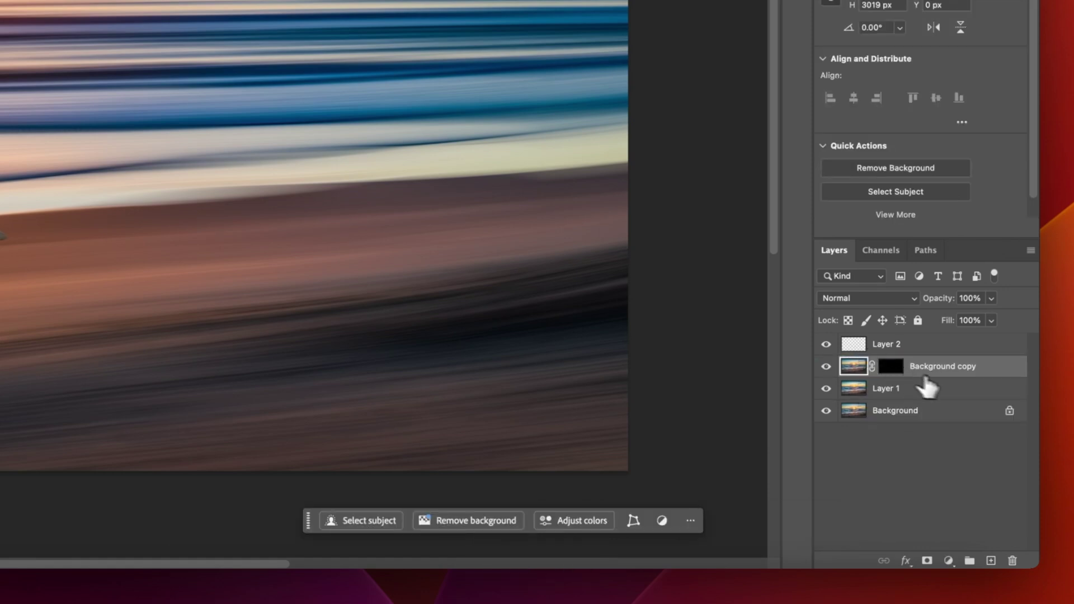
click(973, 464)
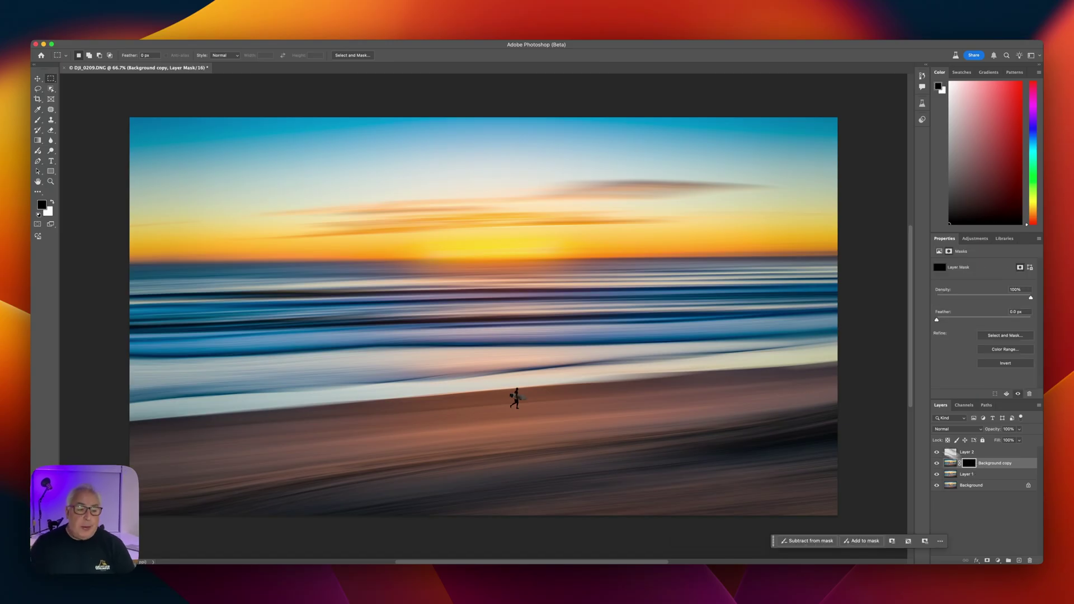
- Paint white on the mask with a size-200 brush at 63% opacity, 74% flow, below the surfer
click(37, 120)
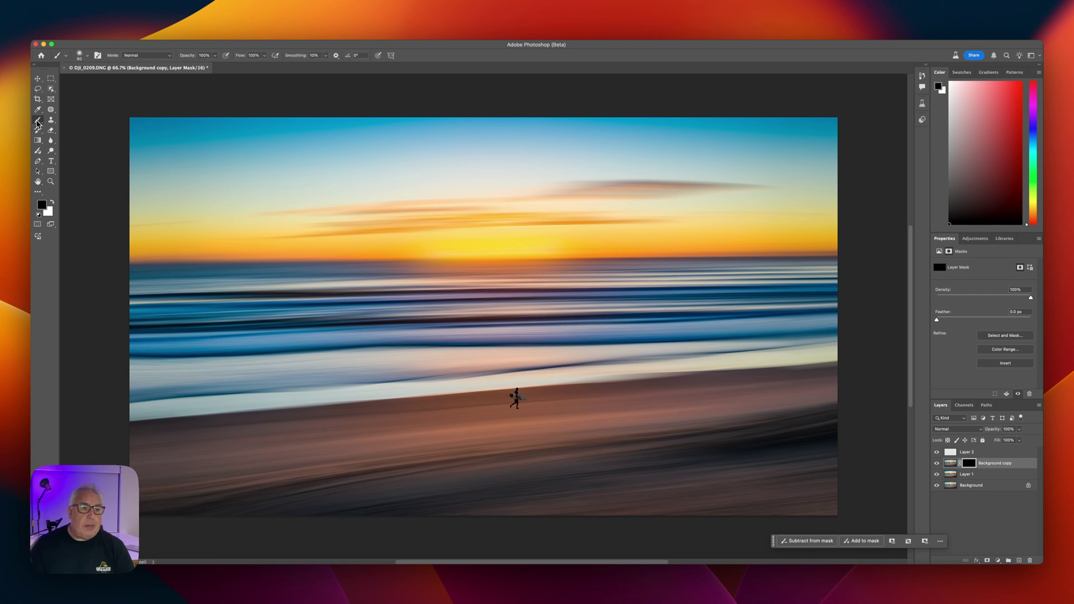
click(52, 203)
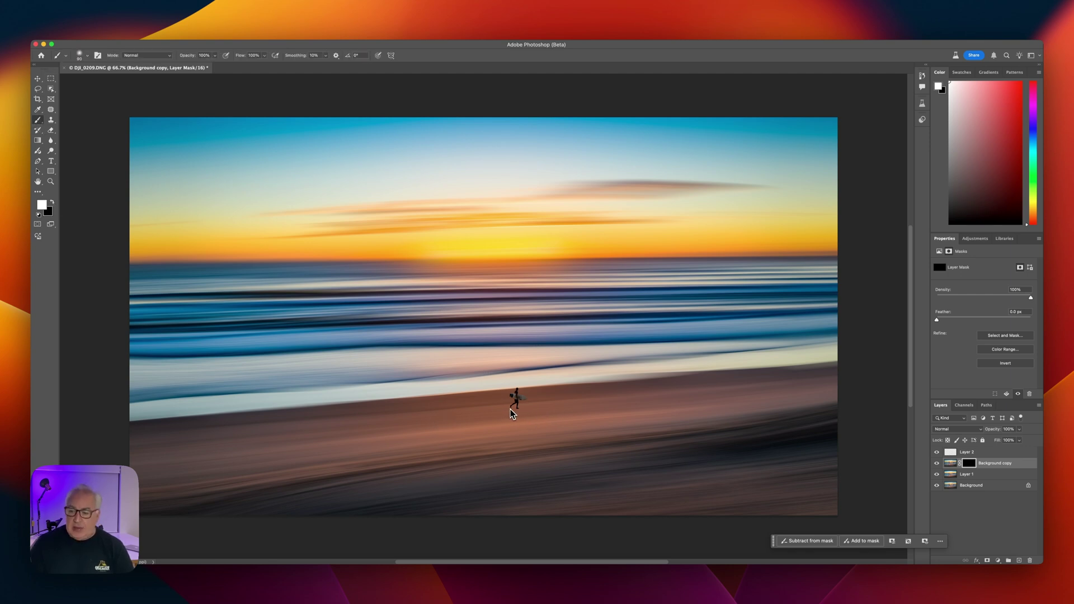
key(bracketright)
key(bracketright)
key(bracketright)
key(bracketright)
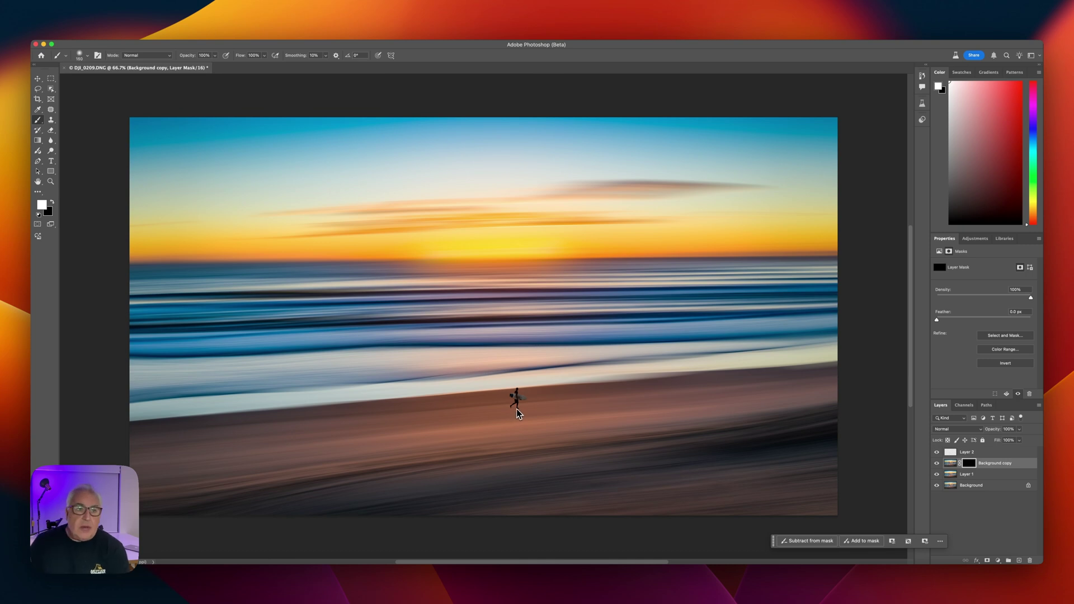
key(bracketleft)
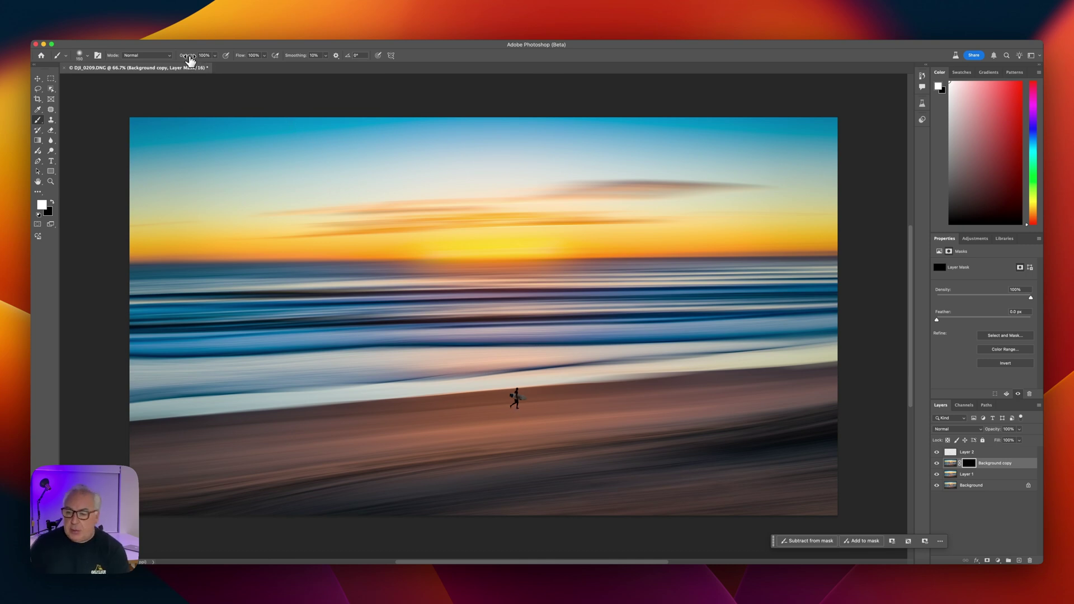
drag(190, 59, 176, 60)
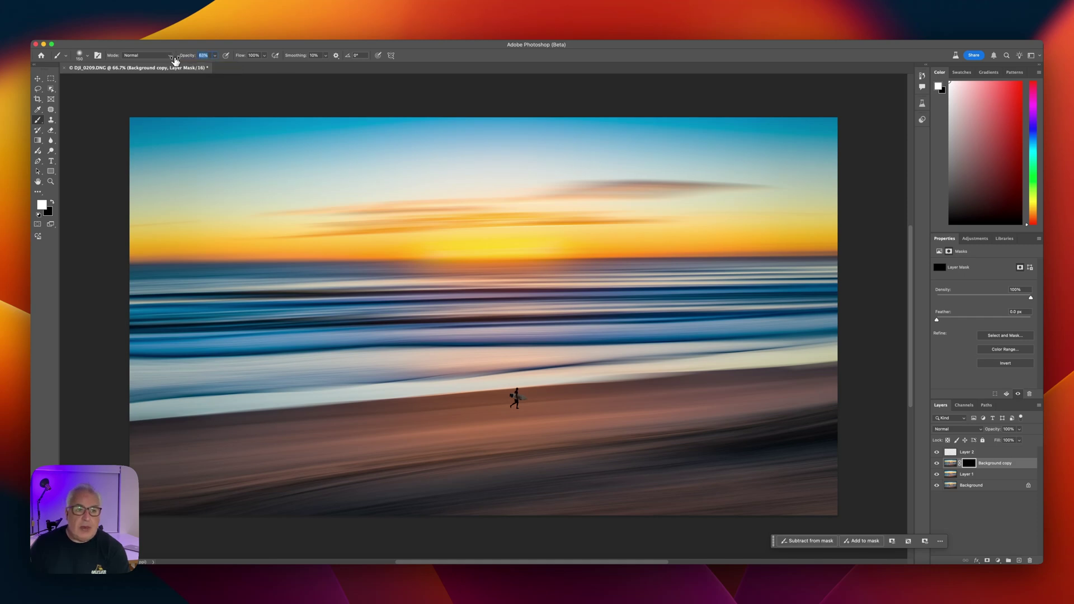
drag(242, 65, 234, 63)
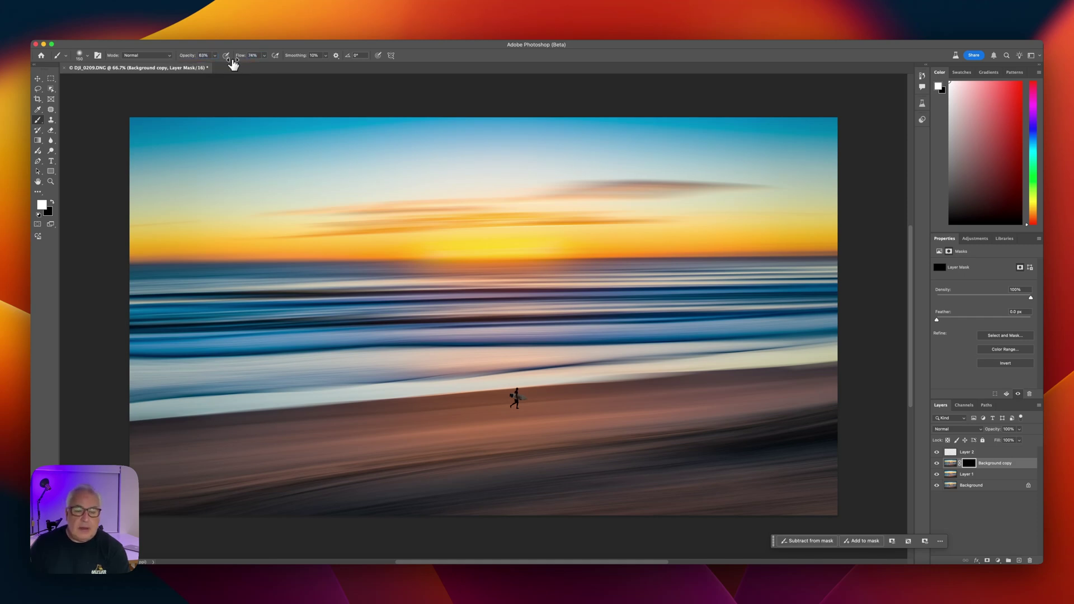
key(bracketright)
key(bracketright)
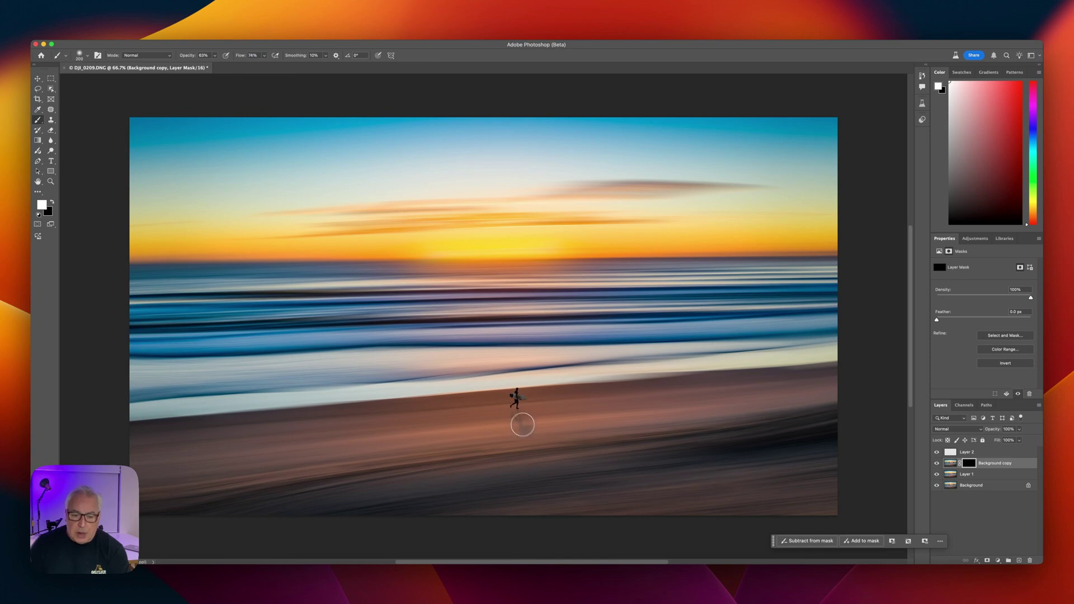
mouse_move(523, 426)
mouse_down()
mouse_move(518, 439)
mouse_move(532, 445)
mouse_move(518, 446)
mouse_move(534, 444)
mouse_up()
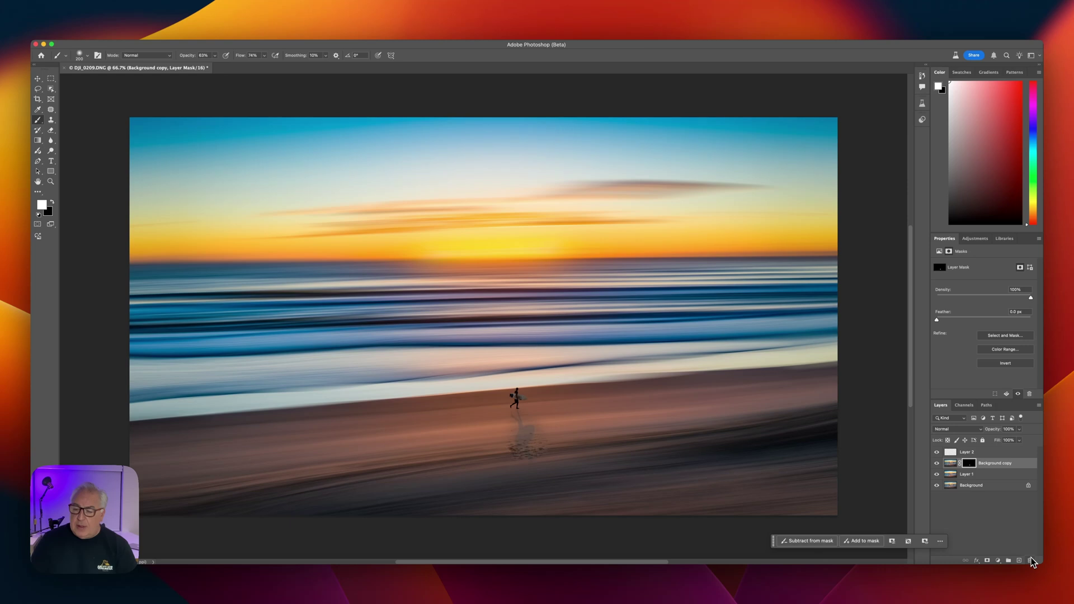
- Delete the Background copy layer and duplicate the surfer's Layer 2
click(951, 464)
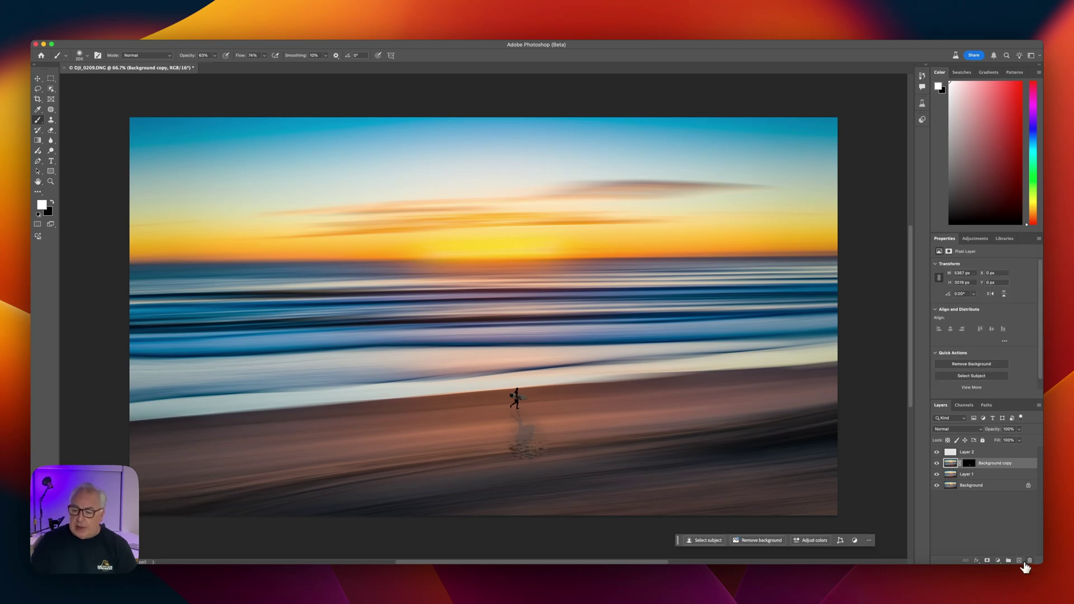
drag(1026, 566, 1030, 560)
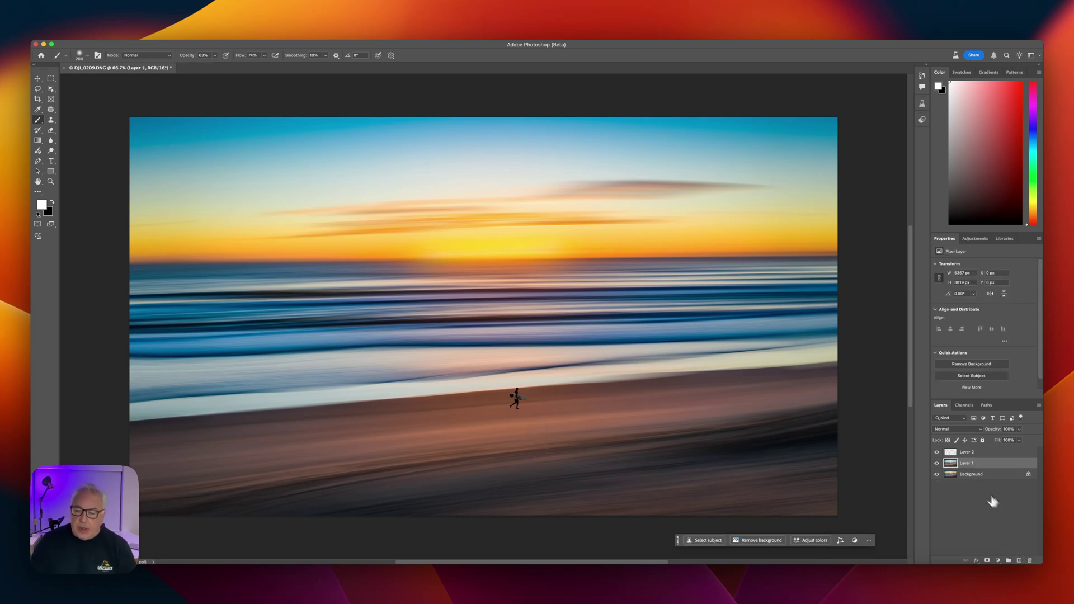
drag(952, 453, 1024, 454)
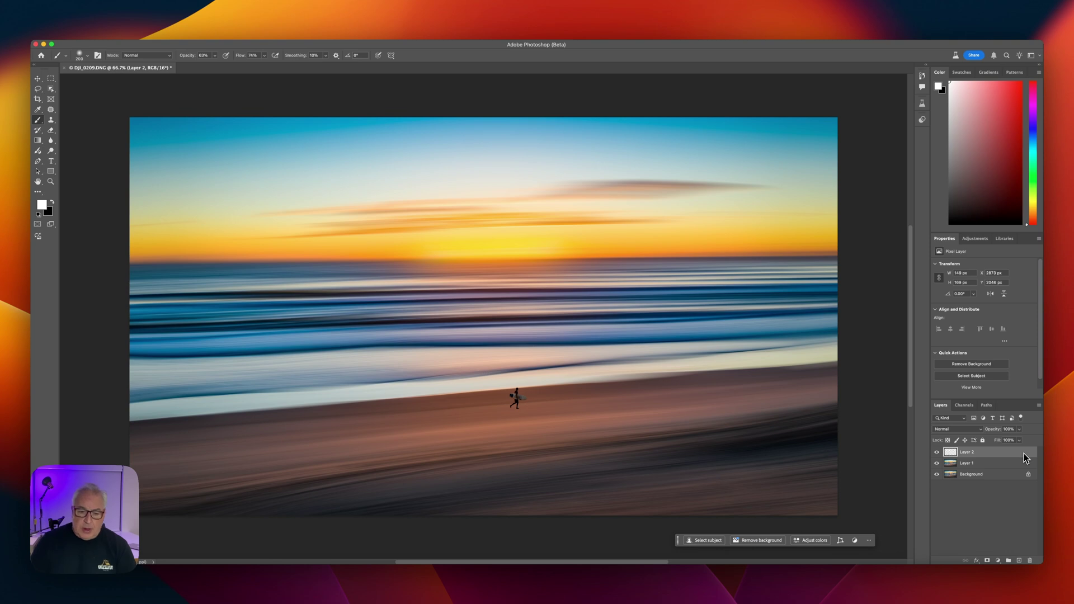
key(ctrl+j)
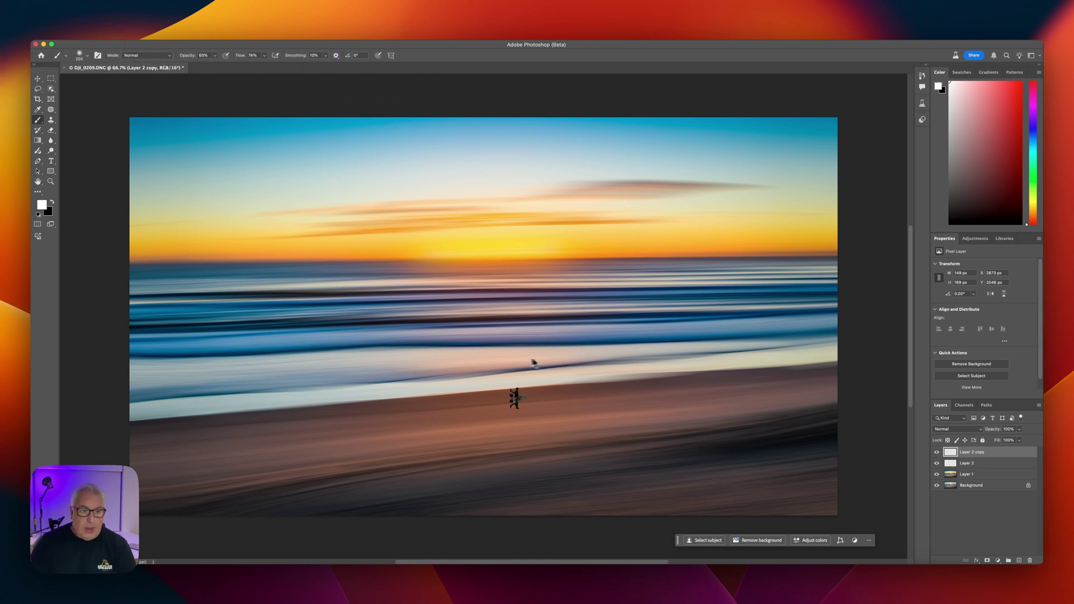
- Nudge the surfer copy below the surfer and fill it black, preserving transparency
key(v)
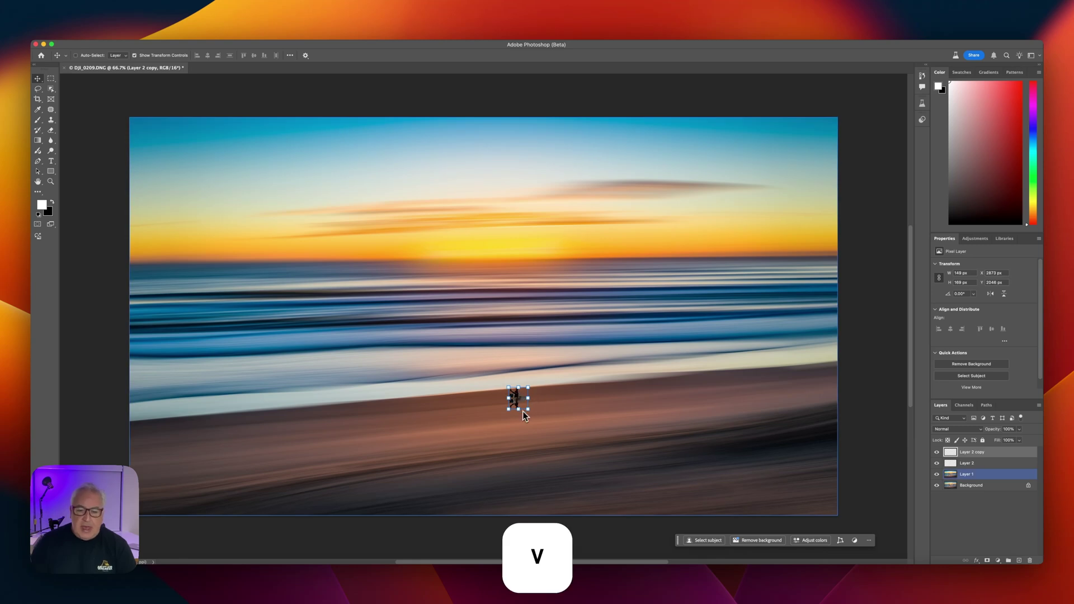
drag(522, 411, 522, 417)
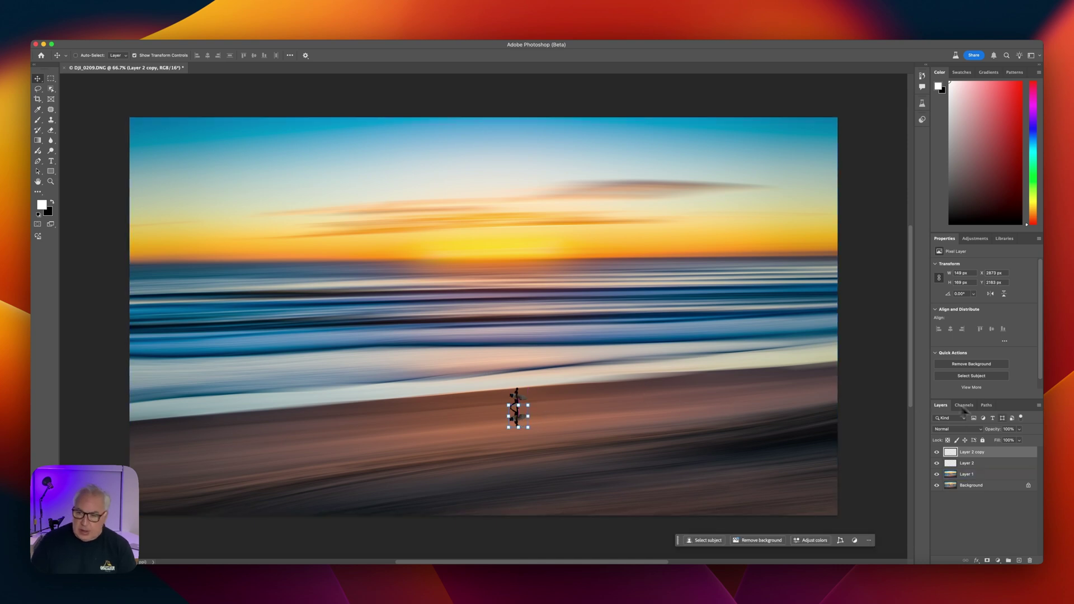
key(shift+Delete)
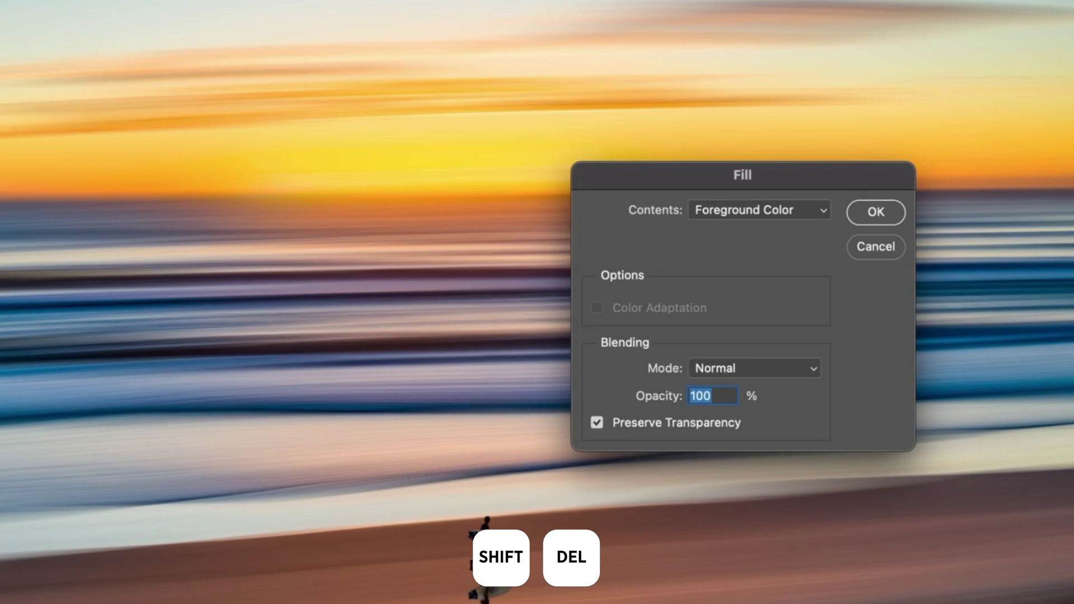
click(792, 207)
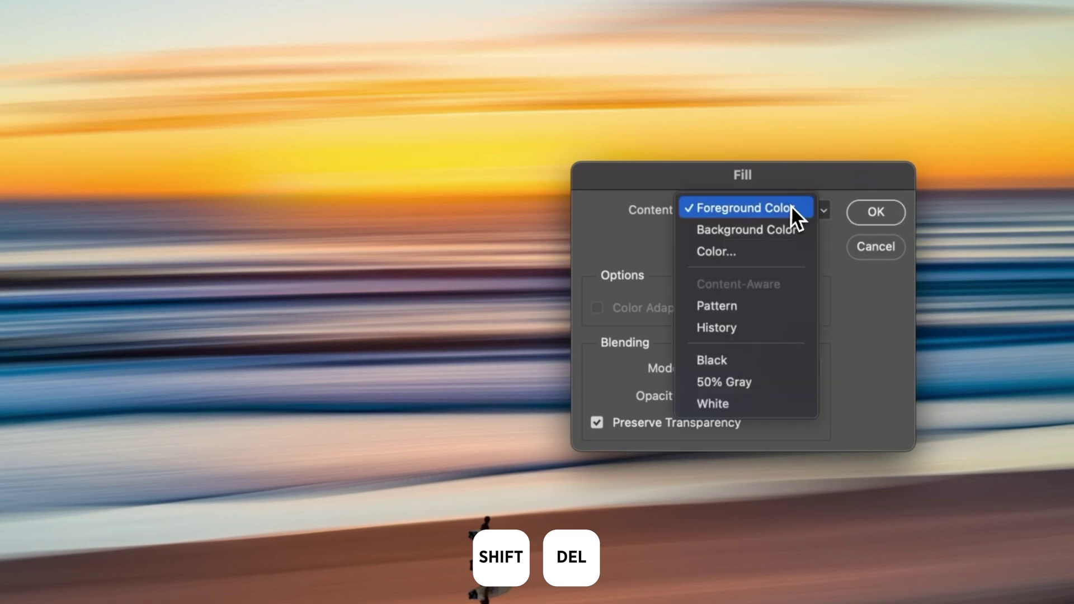
click(765, 366)
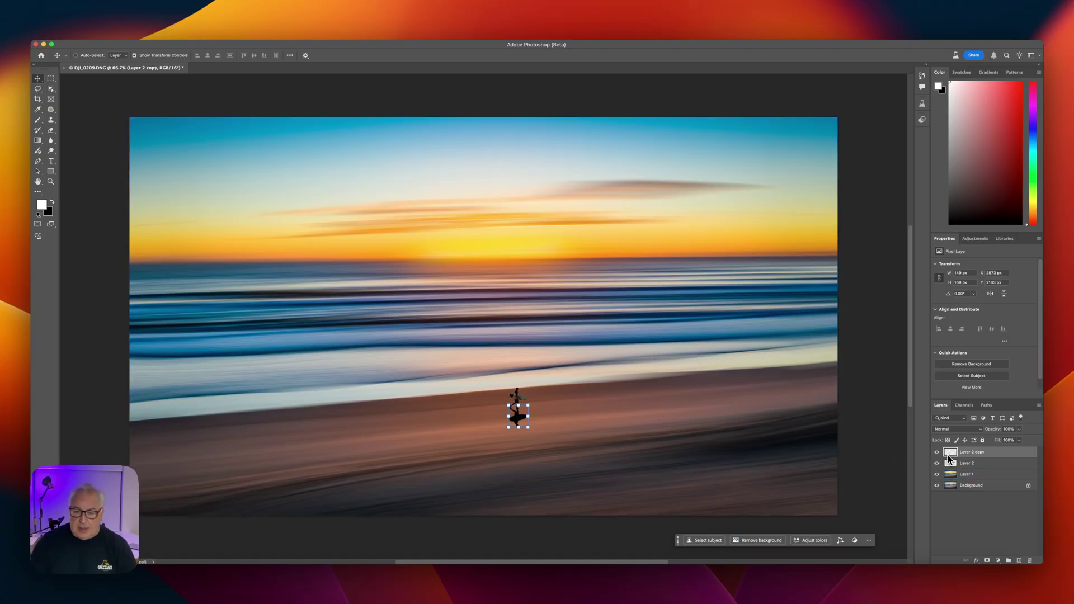
- Move Layer 2 copy under Layer 2, apply a 5.4 px Gaussian Blur, and set opacity to 89%
drag(950, 459, 971, 465)
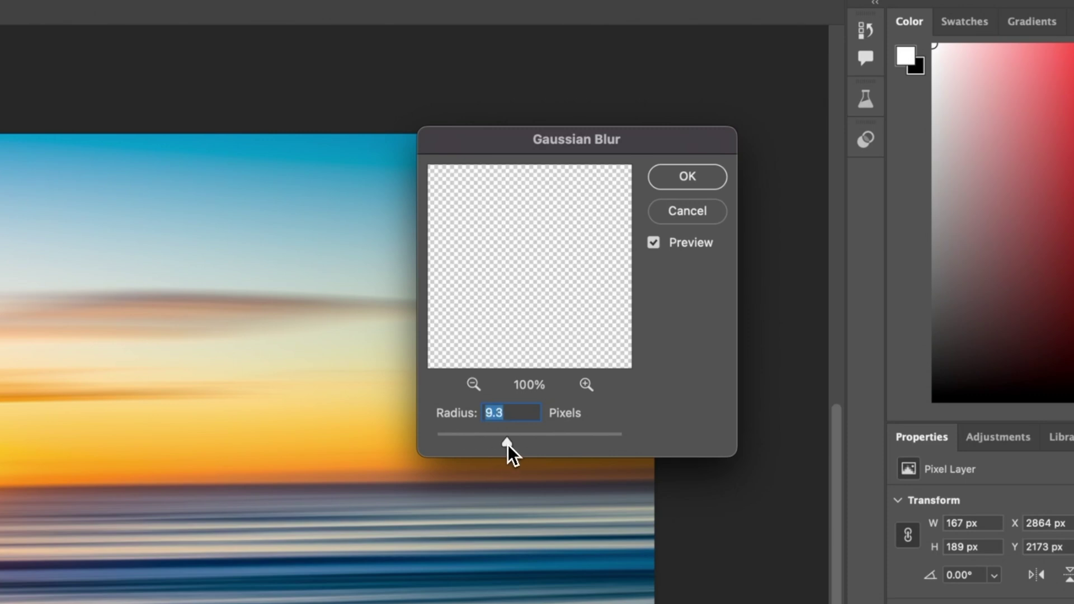
mouse_move(508, 444)
mouse_down()
mouse_move(526, 445)
mouse_move(493, 446)
mouse_up()
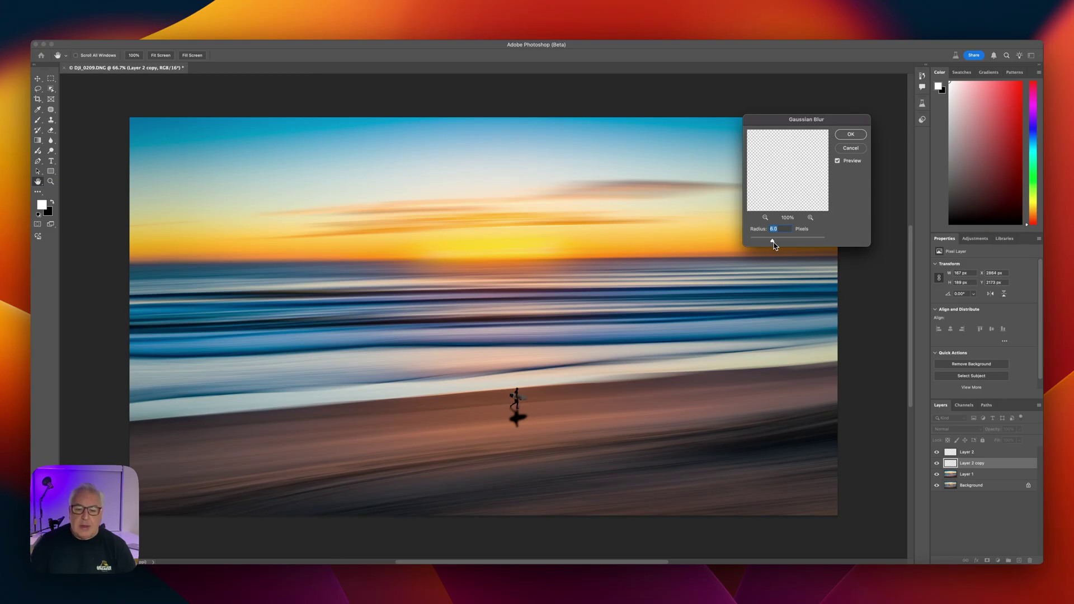
drag(774, 242, 772, 241)
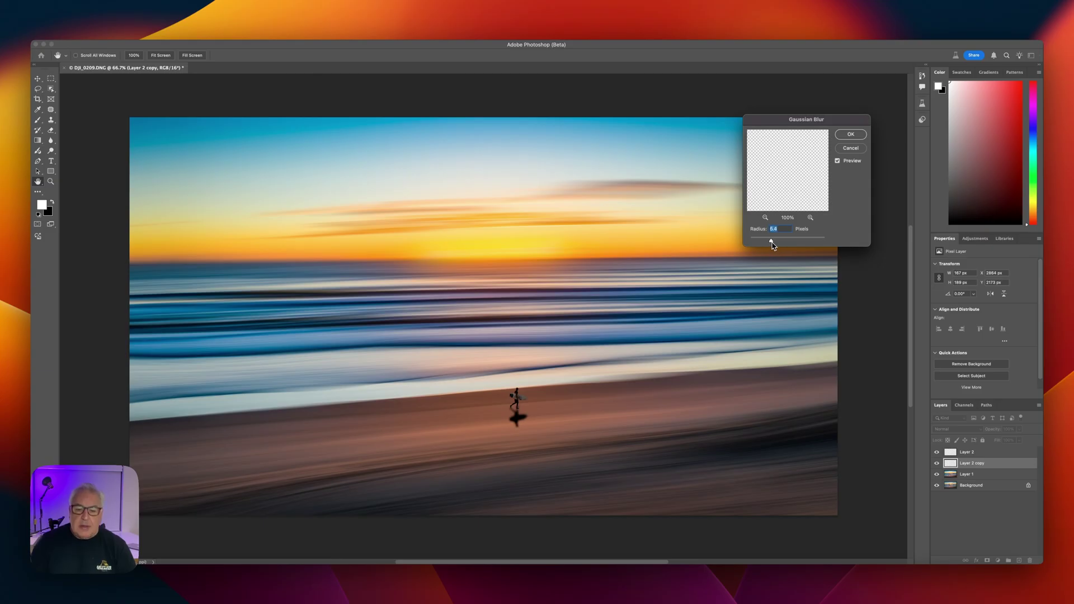
click(847, 138)
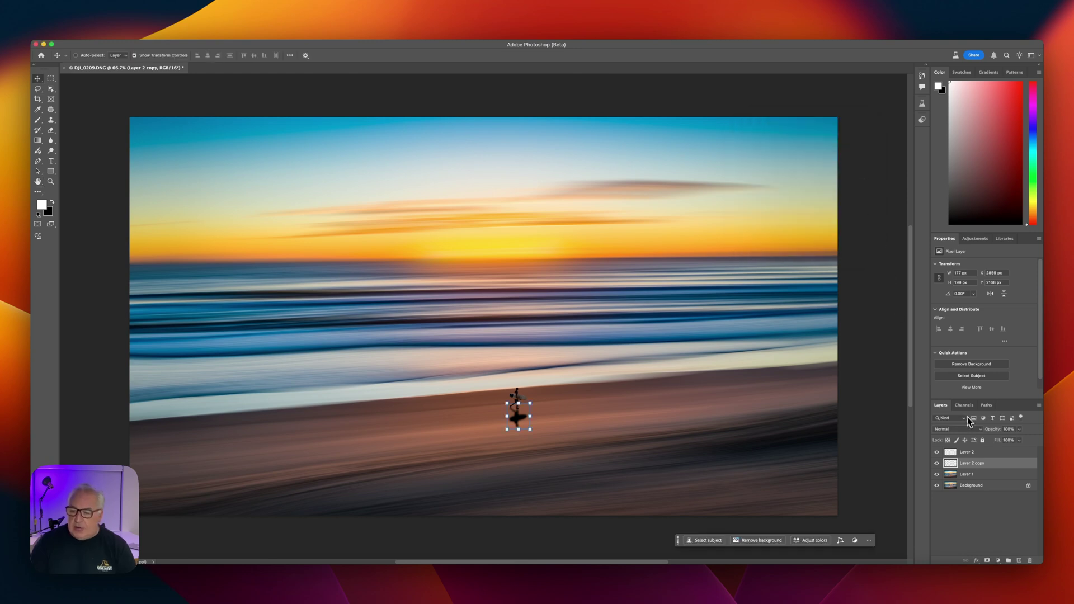
drag(994, 432, 974, 432)
click(976, 487)
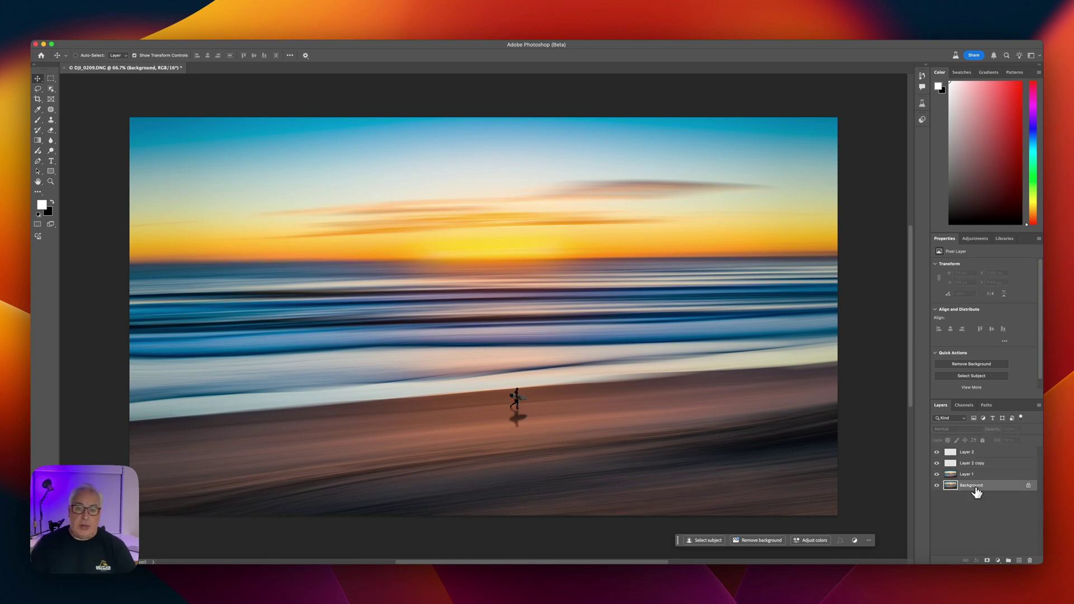
- Deselect all layers and flatten the surfer, shadow and beach scene into one Background layer
click(984, 520)
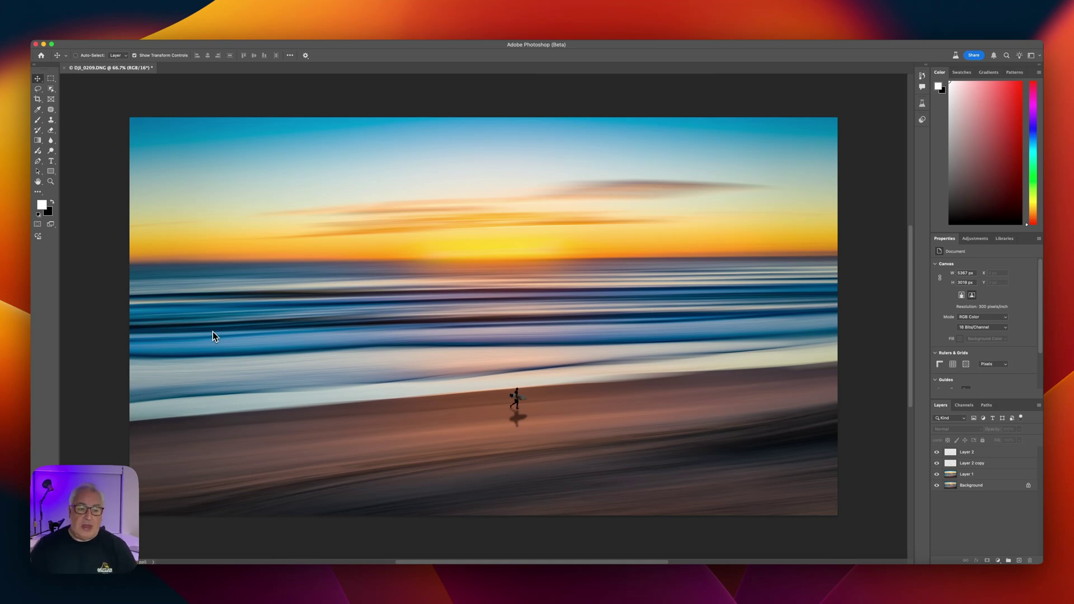
key(F12)
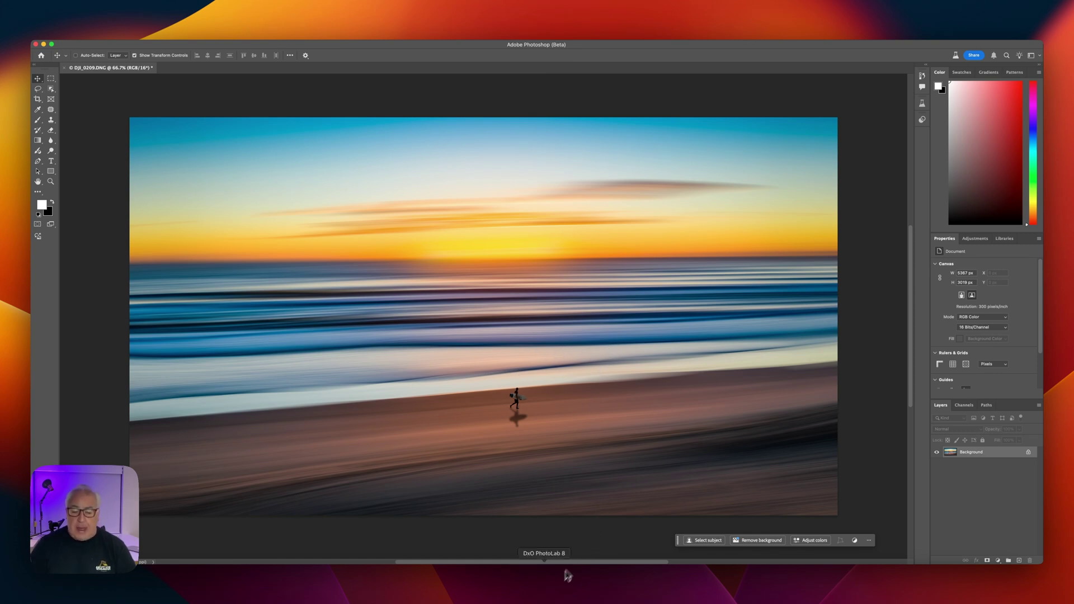
- Switch to Lightroom Classic and open the Path Blur smart collection from the Collections panel
click(572, 586)
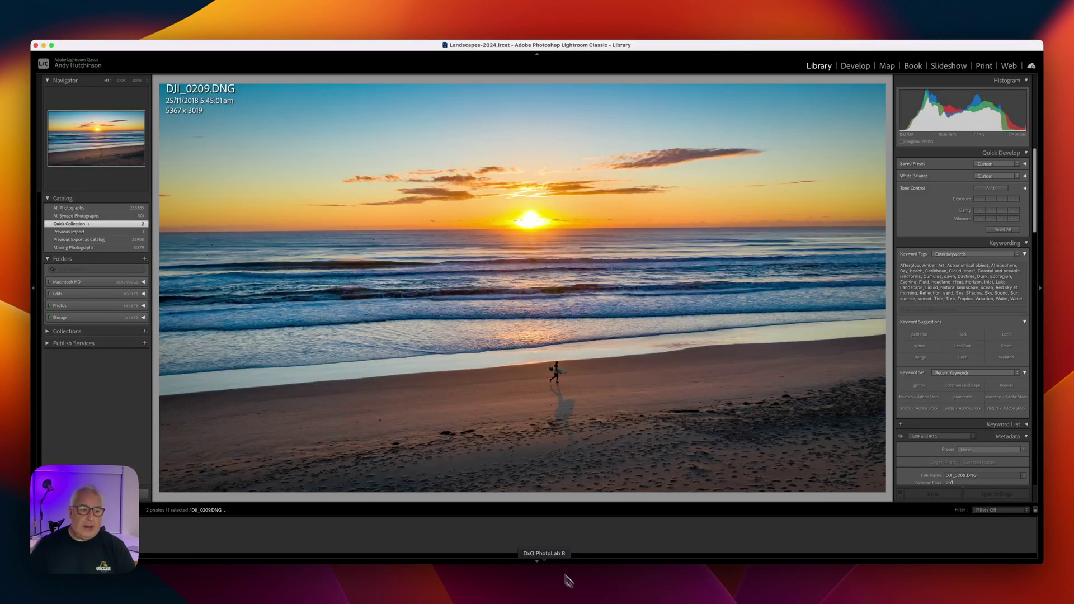
click(52, 331)
scroll(112, 364, down, 10)
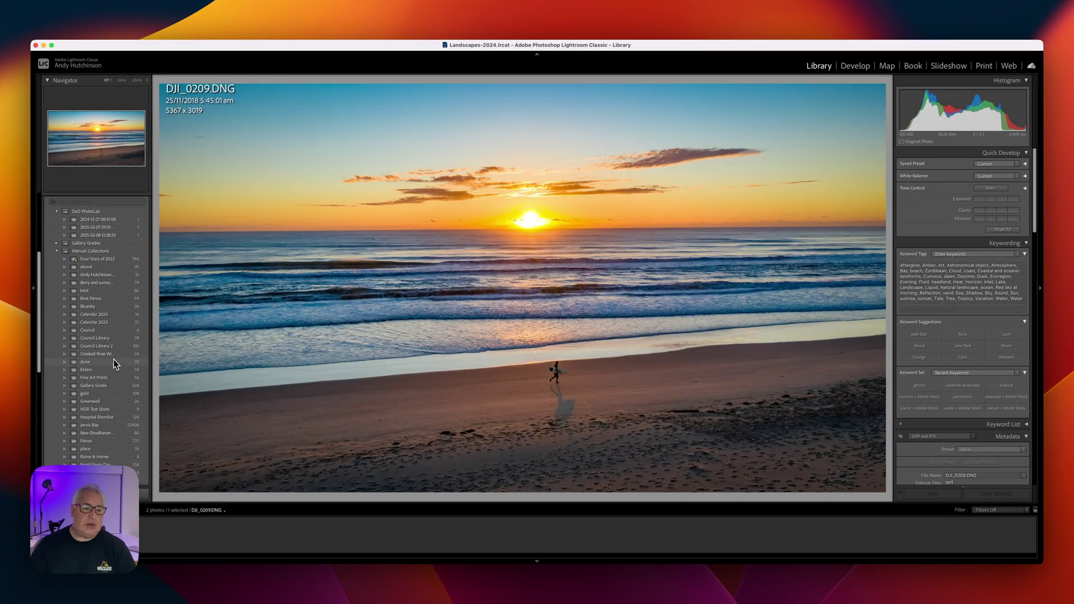
scroll(115, 361, down, 5)
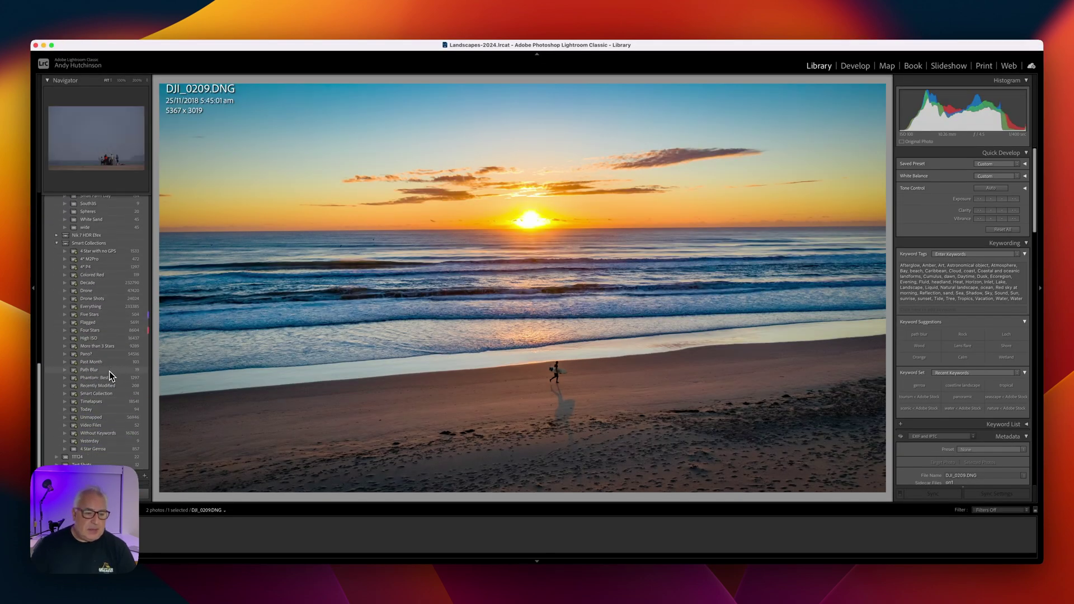
click(109, 369)
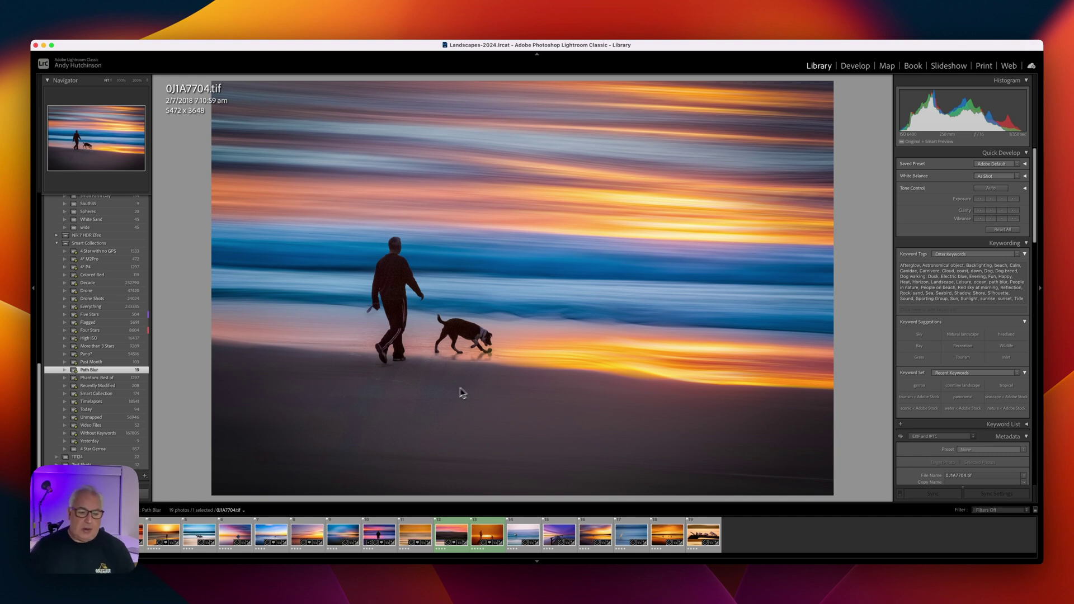
- Step through the cyclist, horse riders and anchored boat photos to the surfer shot _DSF3354.tif
click(131, 534)
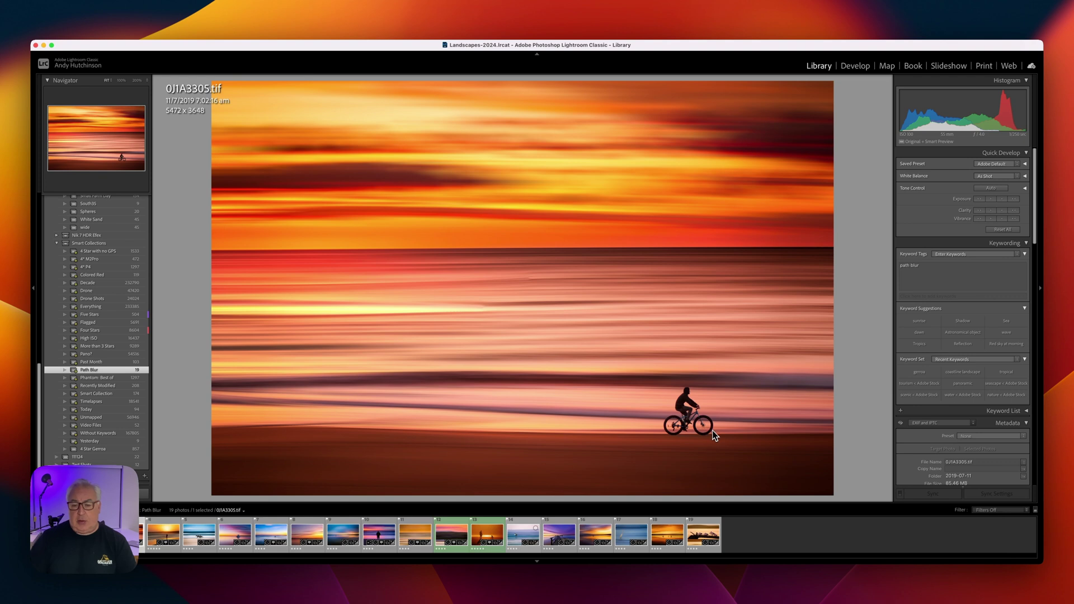
key(Right)
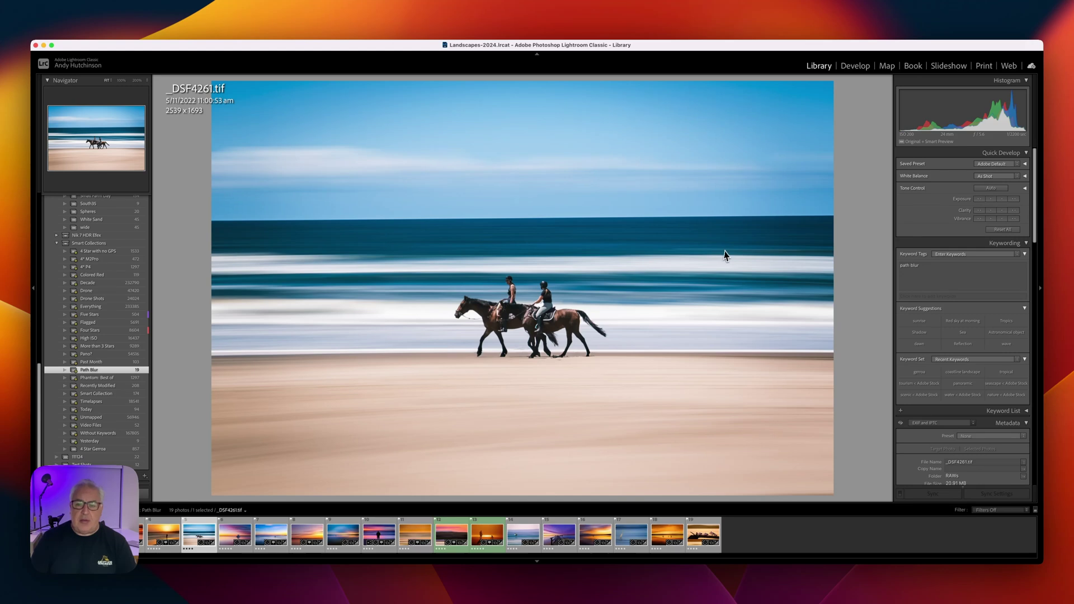
key(Right)
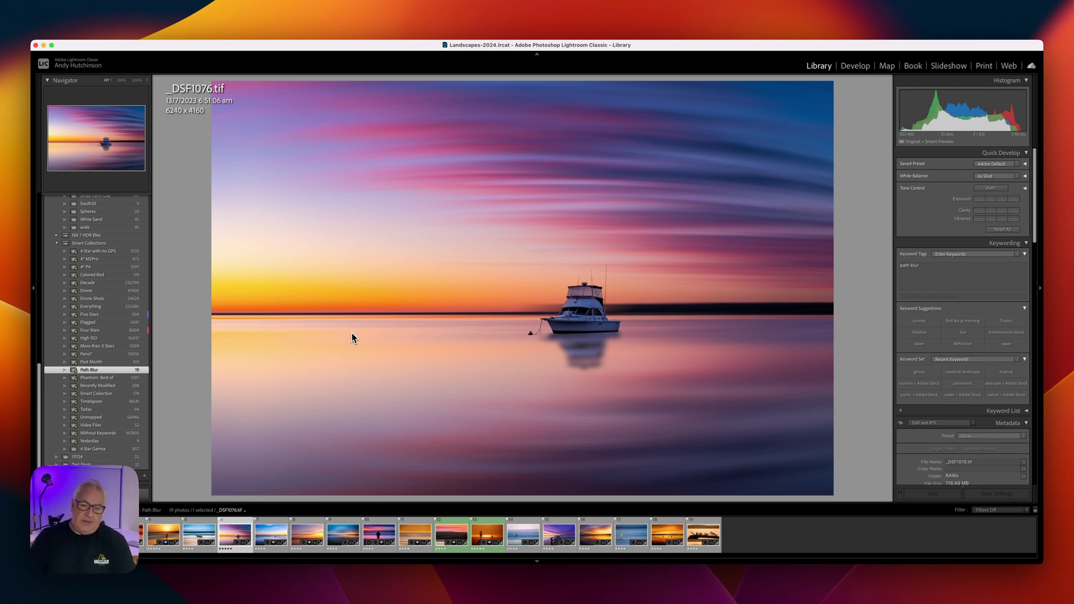
click(274, 538)
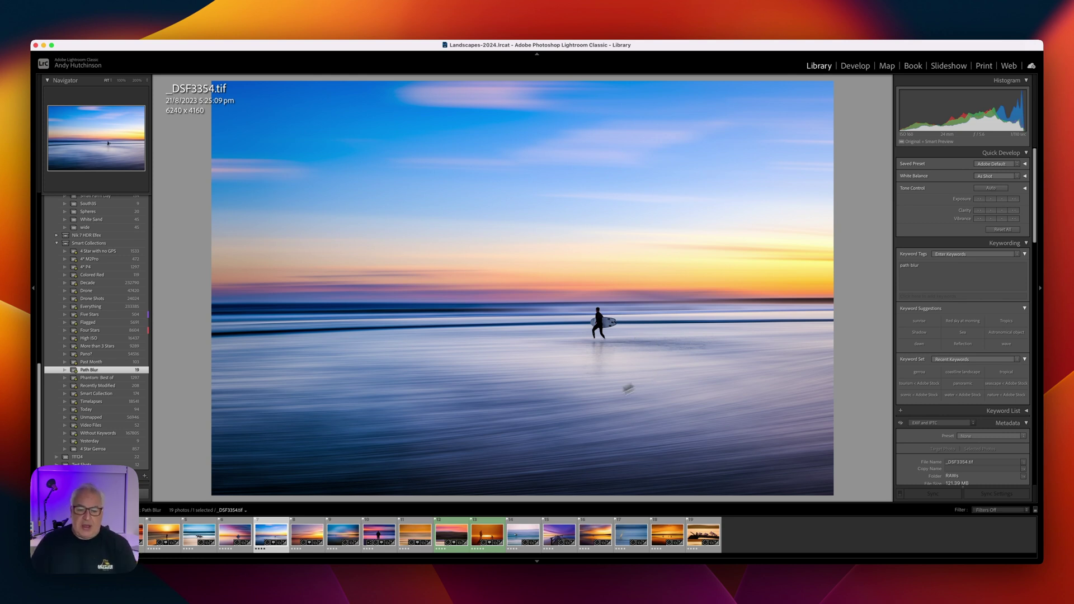
- View the couple, beach, walkers, surfers and silhouette photos, ending on the purple jetty _DSF0200-HDR.tif
click(338, 533)
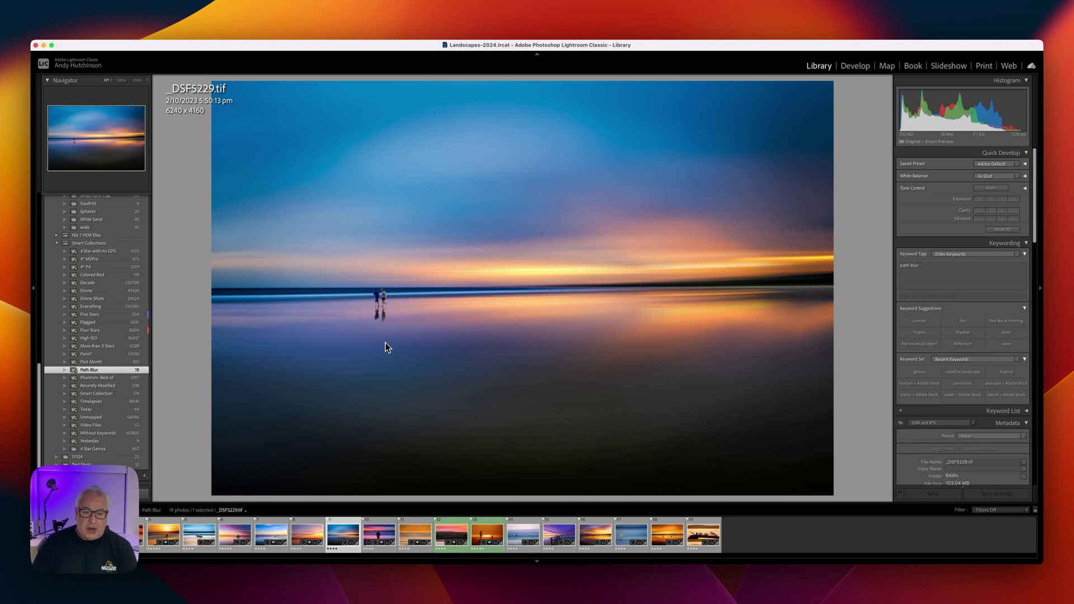
click(379, 536)
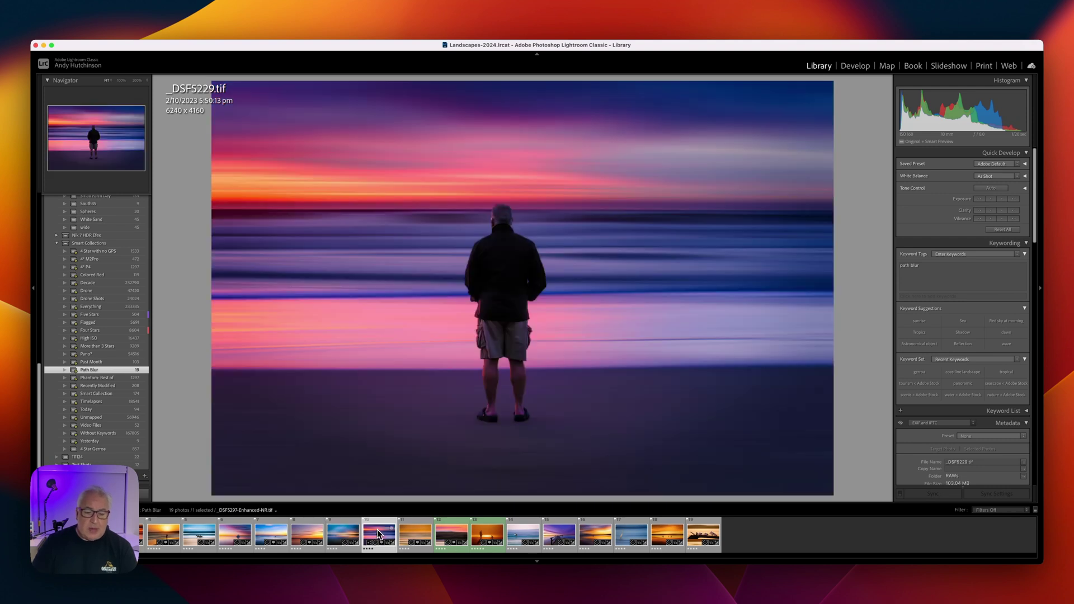
click(409, 532)
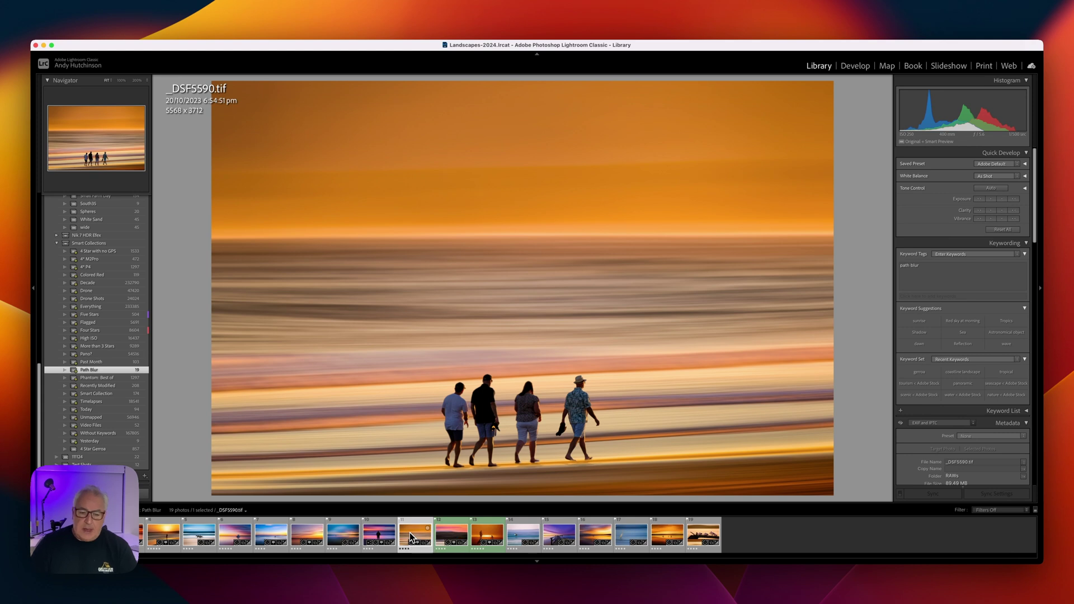
click(452, 532)
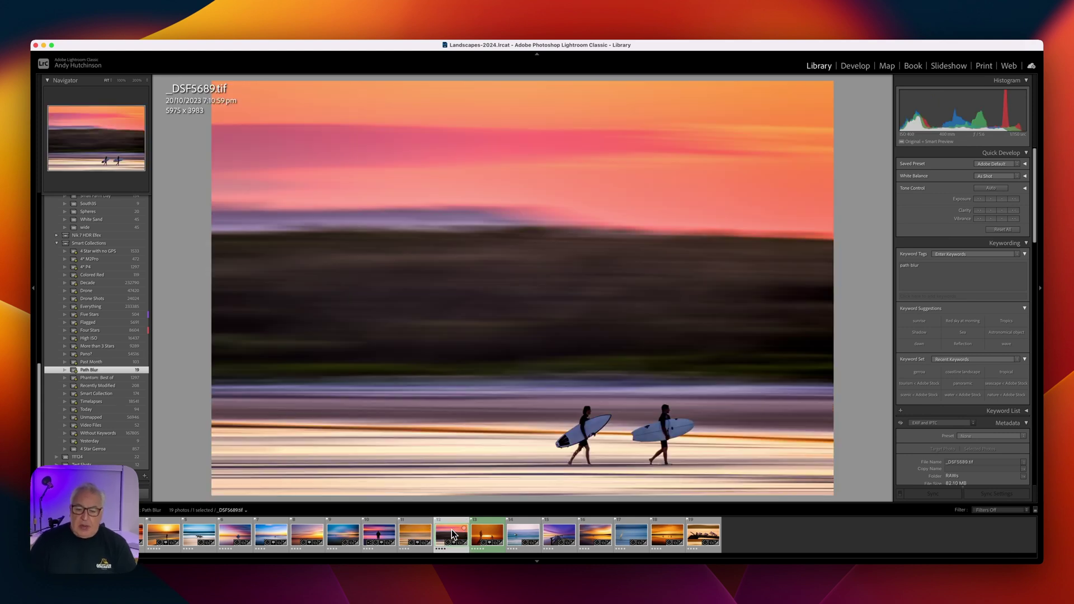
click(489, 535)
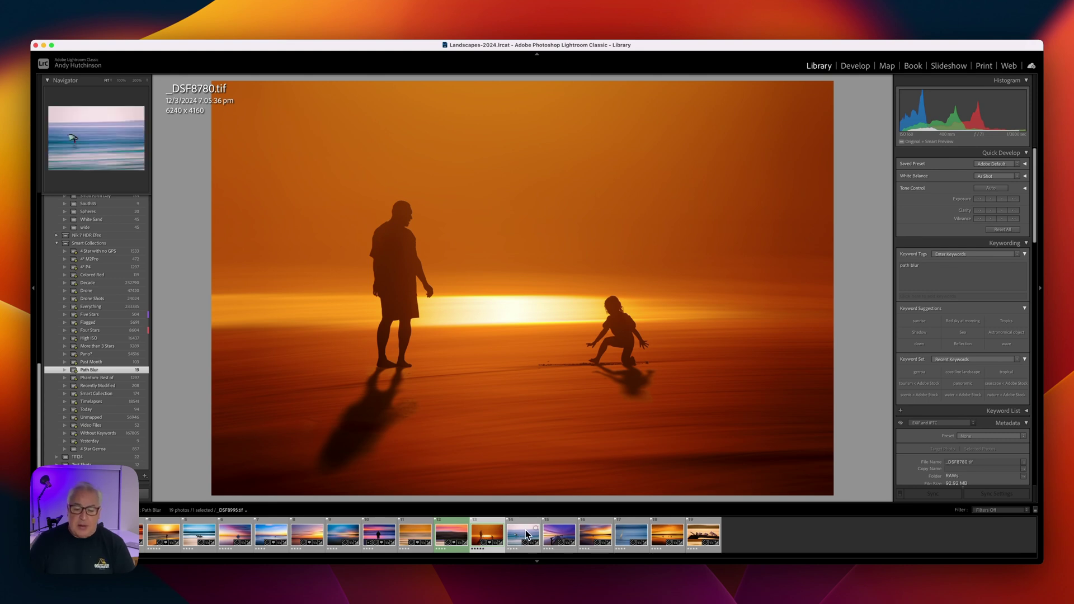
click(555, 531)
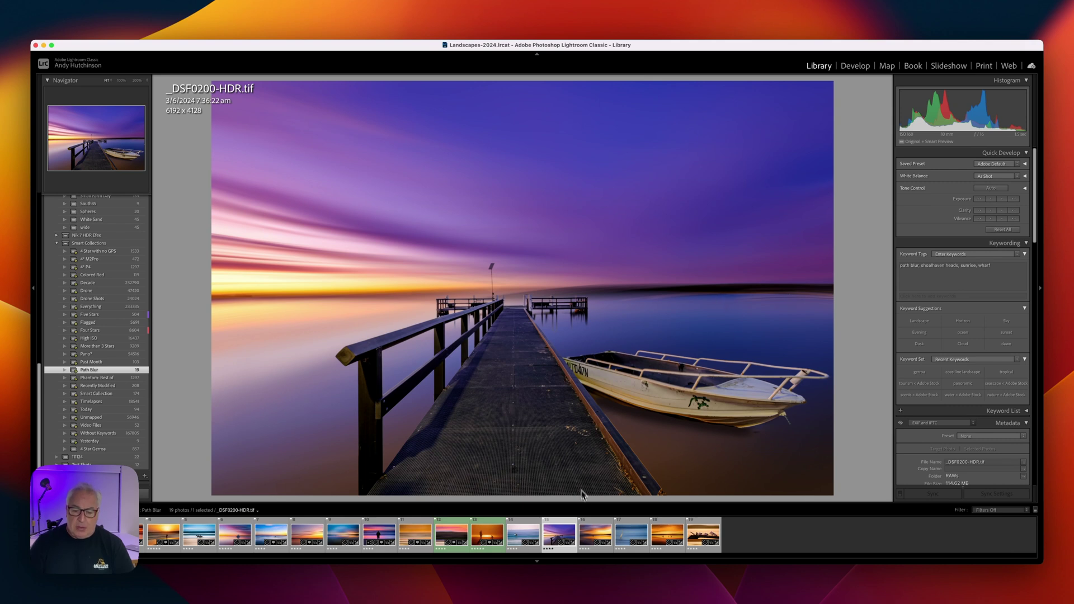
- View the pelicans at sunset photo, then the pelicans-on-a-log image _DSF5993.psd
click(665, 536)
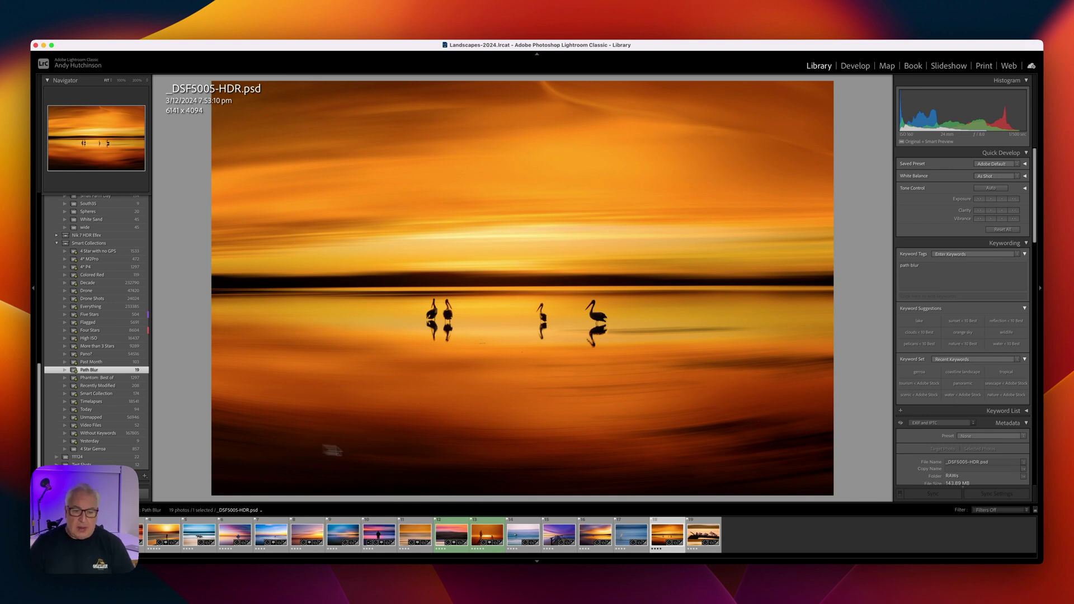
key(Right)
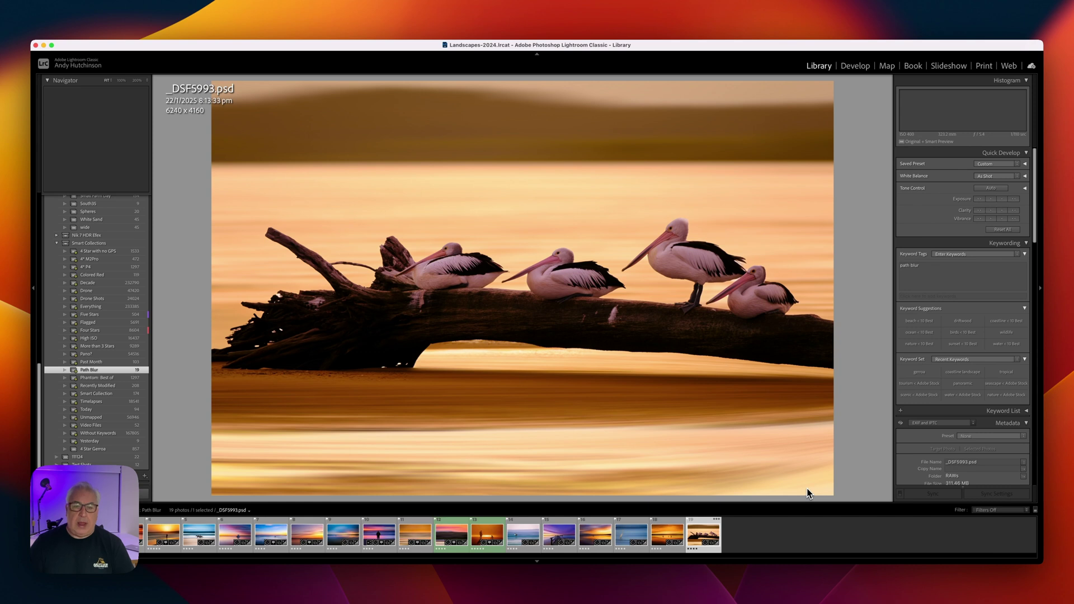